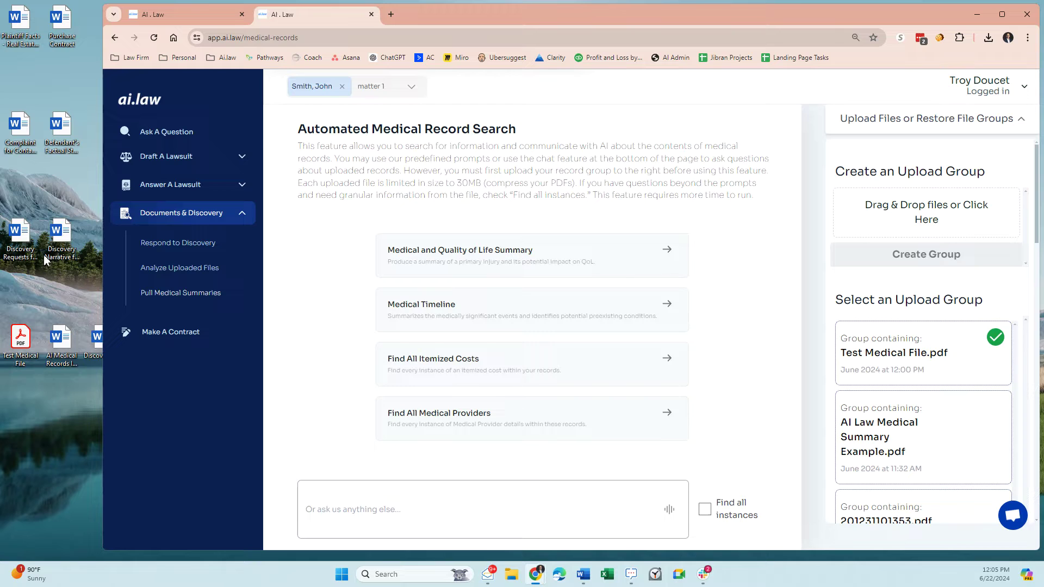
# Drop Test Medical File.pdf from the desktop into the ai.law upload zone, leaving one staged copy
pyautogui.click(43, 315)
pyautogui.moveTo(24, 343); pyautogui.dragTo(946, 212)
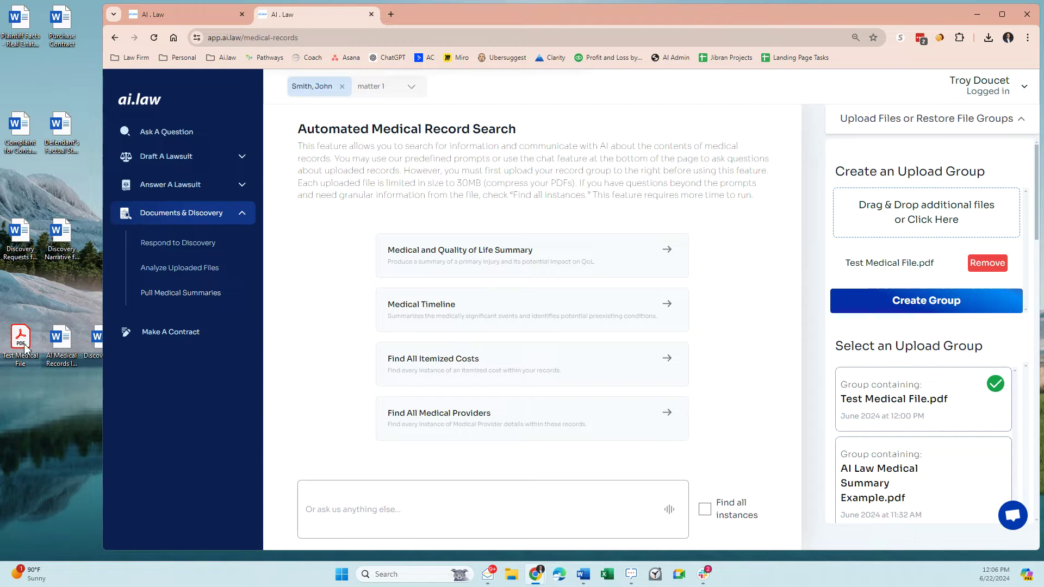
pyautogui.moveTo(22, 339); pyautogui.dragTo(909, 208)
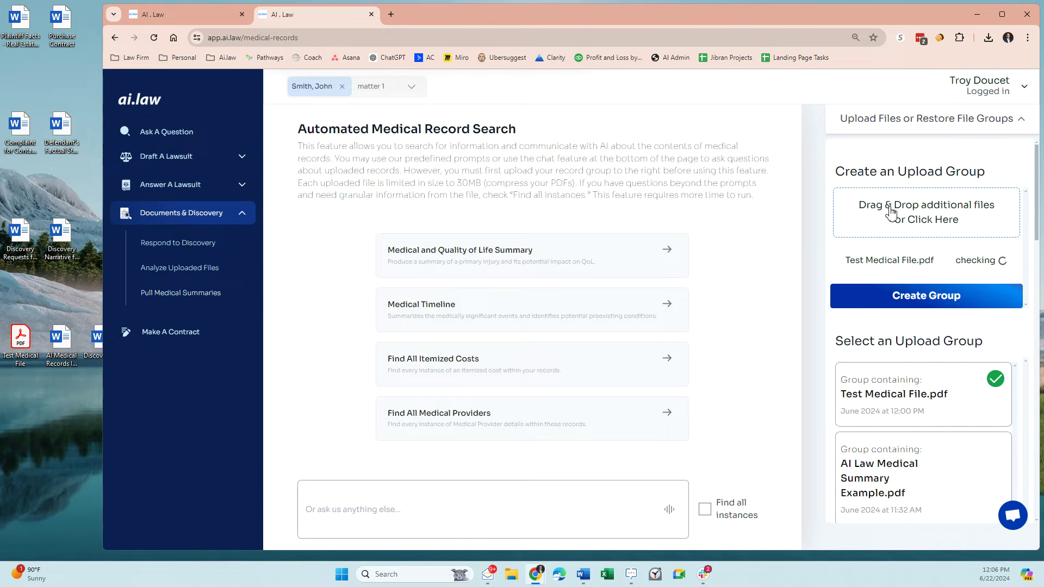
# Select the AI Law Medical Summary Example.pdf group and request the Medical and Quality of Life Summary
pyautogui.click(927, 452)
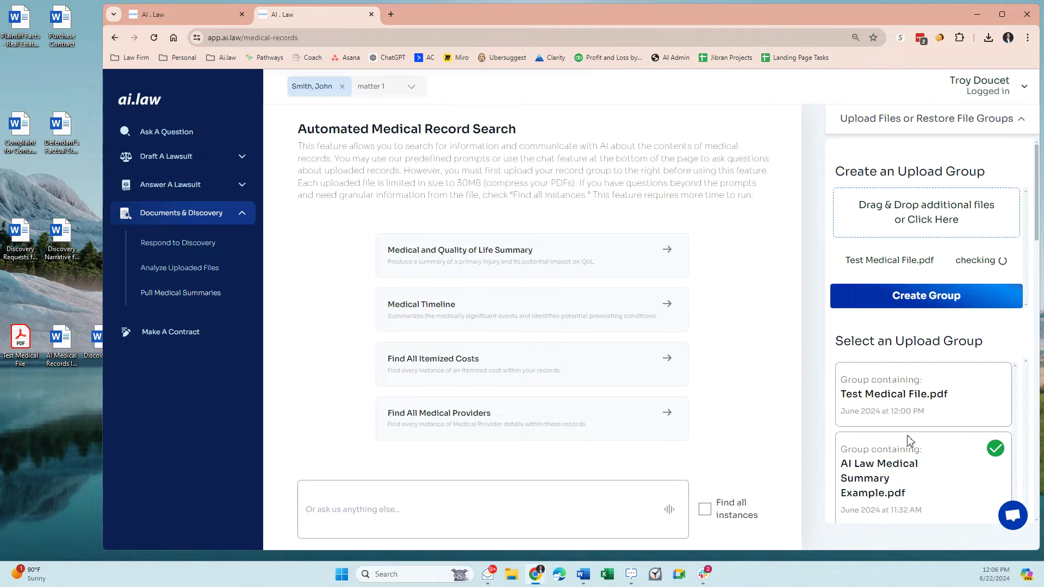
pyautogui.click(443, 252)
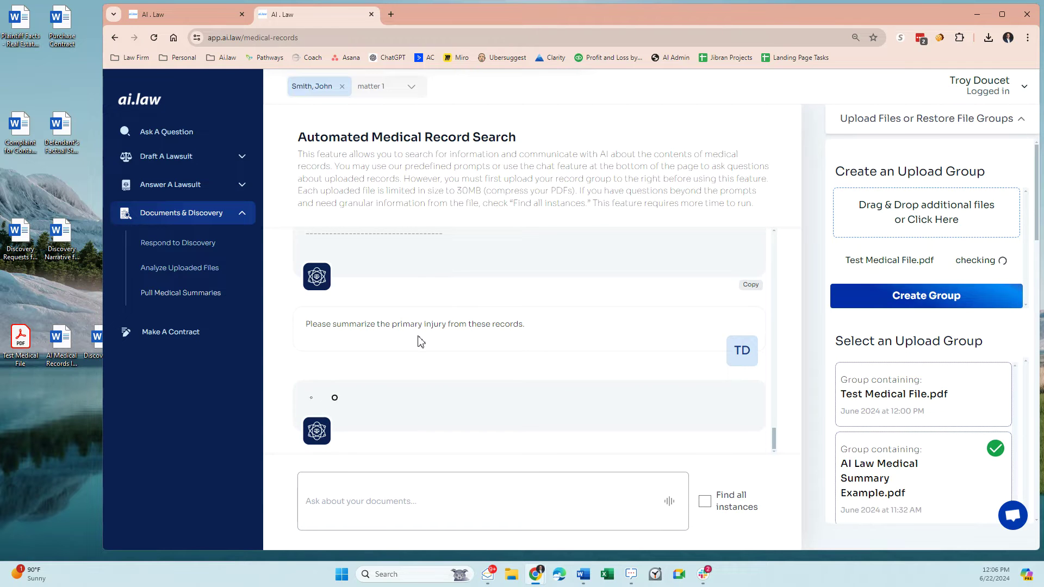
pyautogui.scroll(5, 420, 342)
pyautogui.scroll(-10, 421, 367)
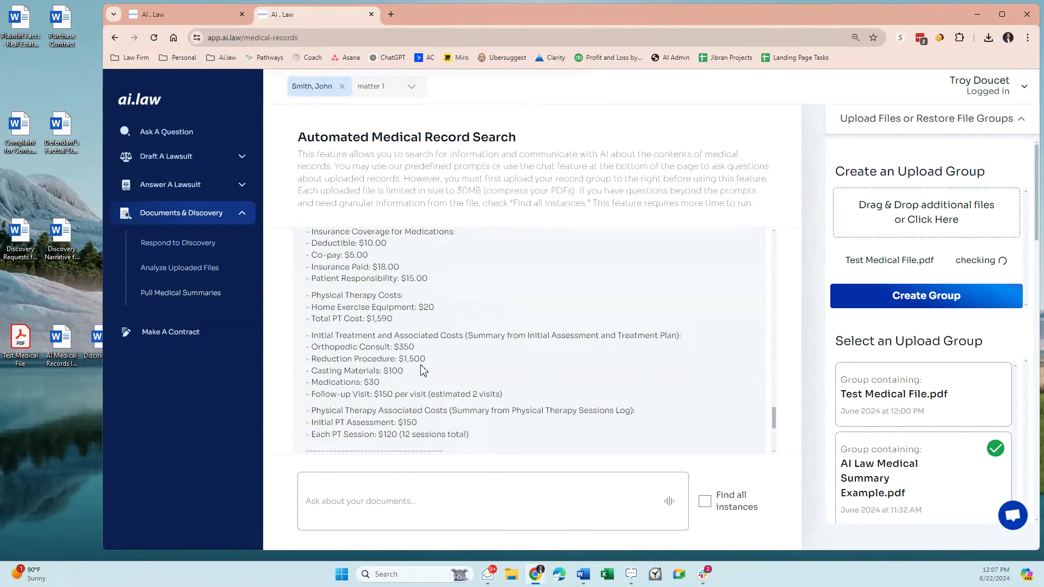
pyautogui.scroll(6, 501, 384)
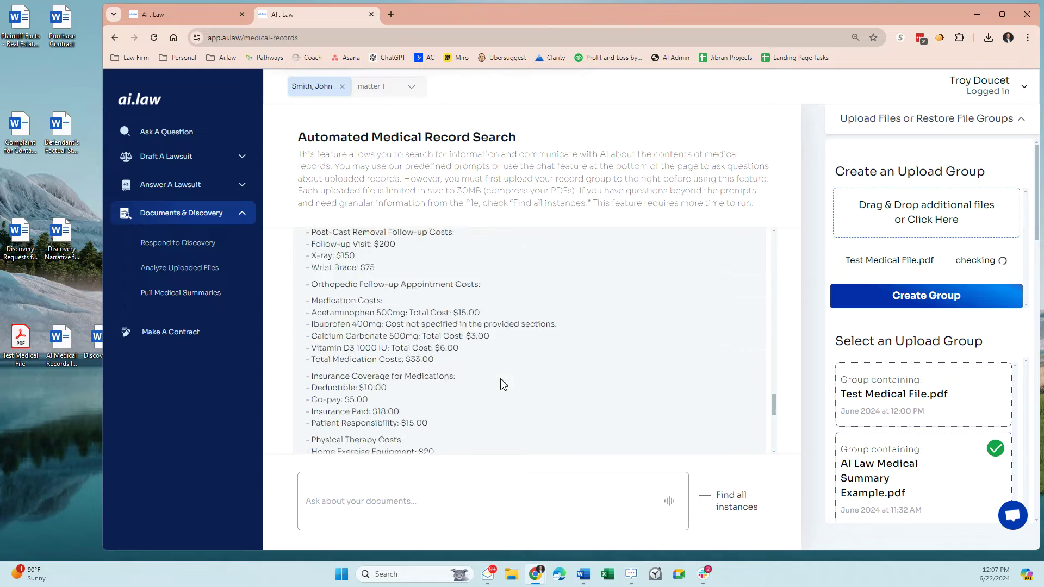
pyautogui.scroll(-6, 509, 388)
pyautogui.scroll(5, 506, 389)
pyautogui.scroll(-3, 506, 389)
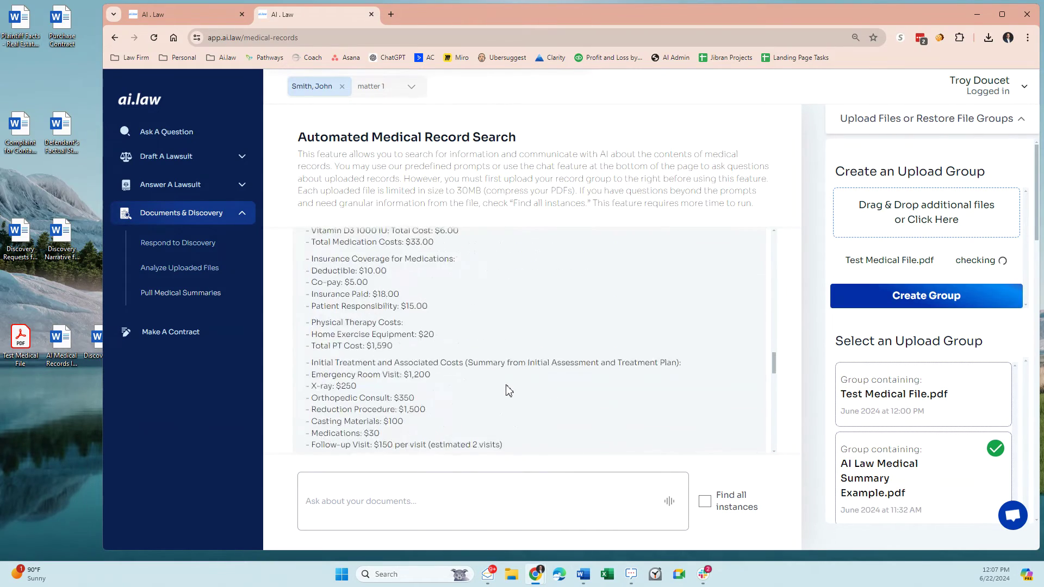
pyautogui.scroll(5, 507, 390)
pyautogui.scroll(-12, 507, 389)
pyautogui.scroll(5, 508, 390)
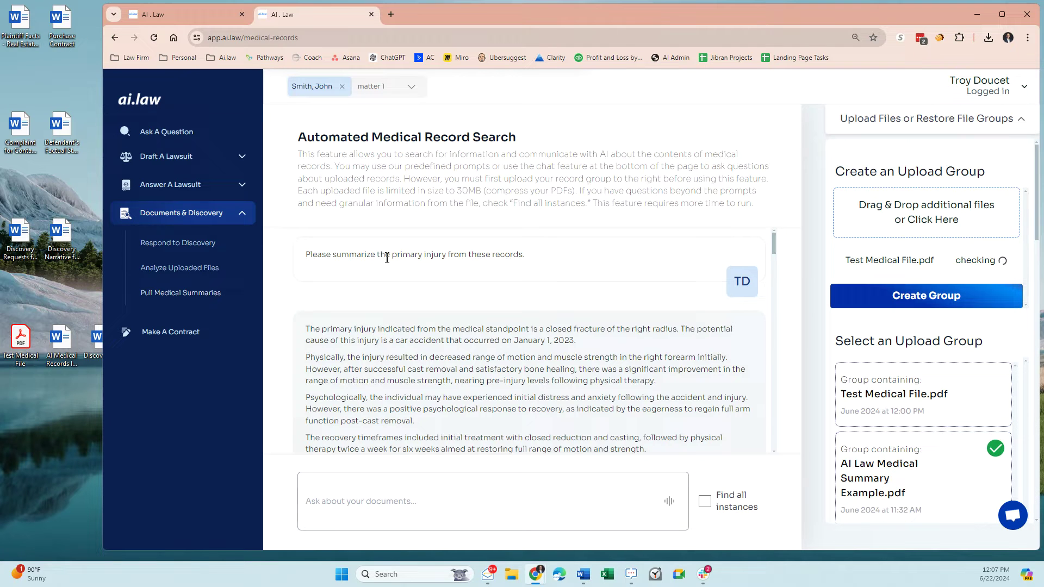
pyautogui.scroll(-2, 401, 280)
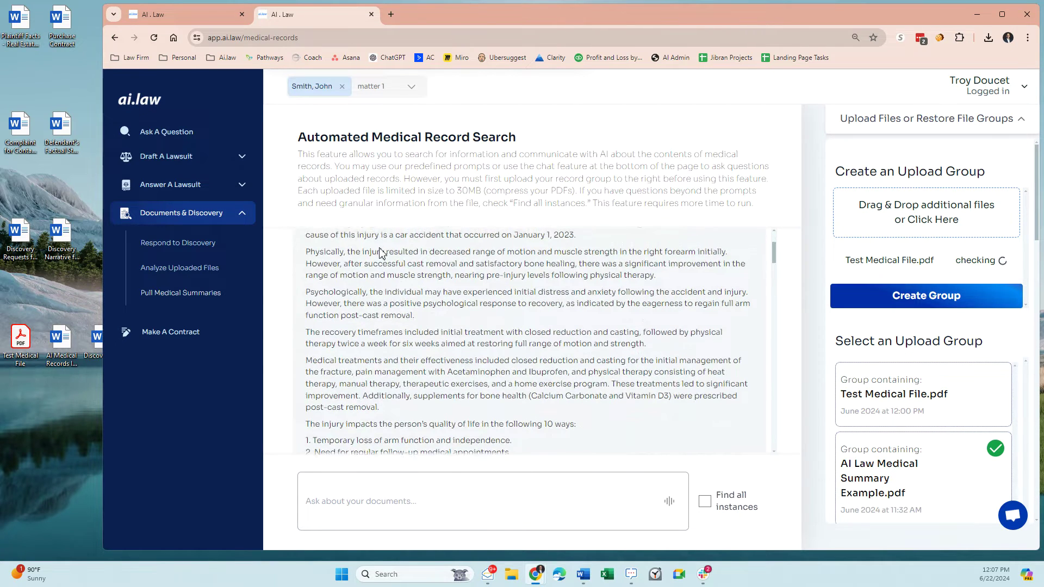
pyautogui.scroll(1, 375, 261)
pyautogui.moveTo(305, 274); pyautogui.dragTo(580, 290)
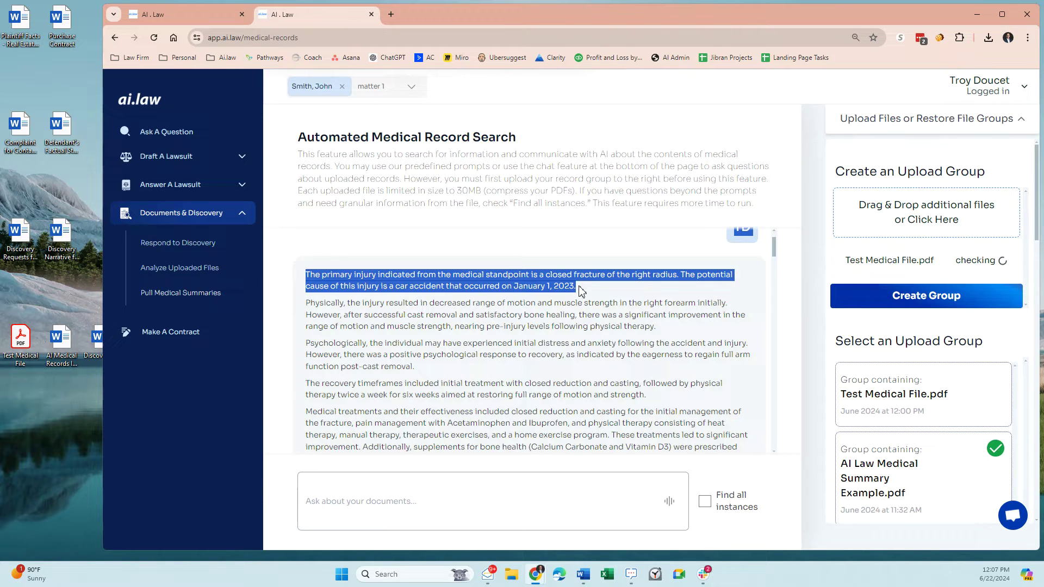
pyautogui.moveTo(580, 290); pyautogui.dragTo(652, 311)
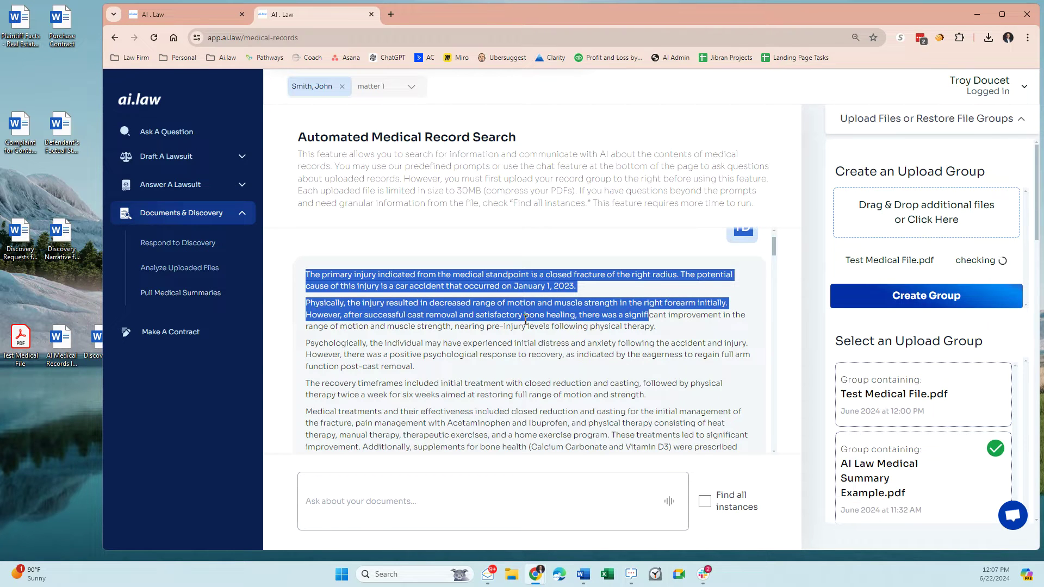
pyautogui.moveTo(366, 343); pyautogui.dragTo(430, 342)
pyautogui.doubleClick(322, 303)
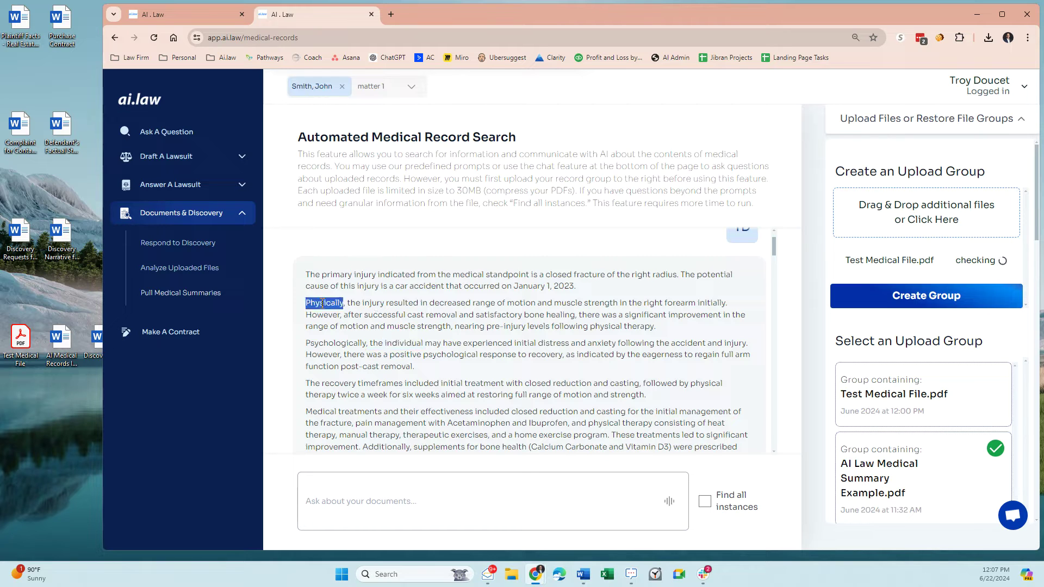
pyautogui.doubleClick(322, 343)
pyautogui.scroll(-1, 381, 358)
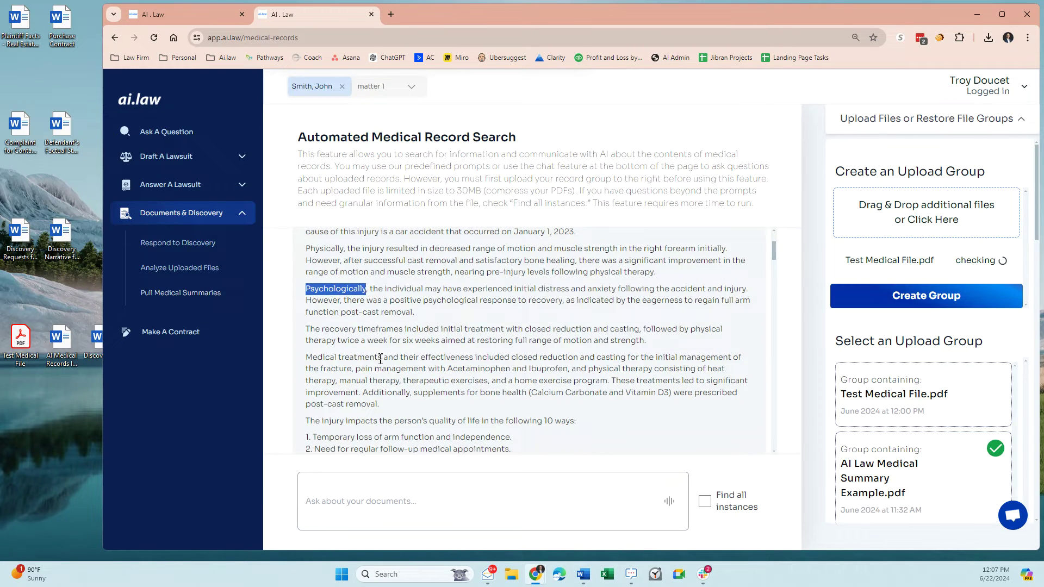
pyautogui.moveTo(325, 329); pyautogui.dragTo(410, 333)
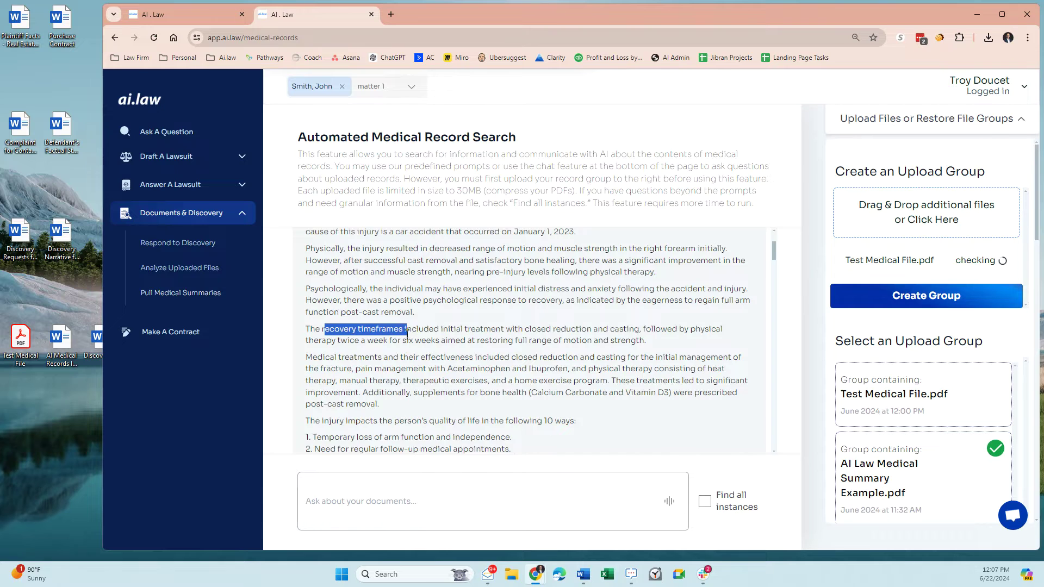
pyautogui.scroll(-1, 407, 334)
pyautogui.moveTo(335, 303); pyautogui.dragTo(511, 339)
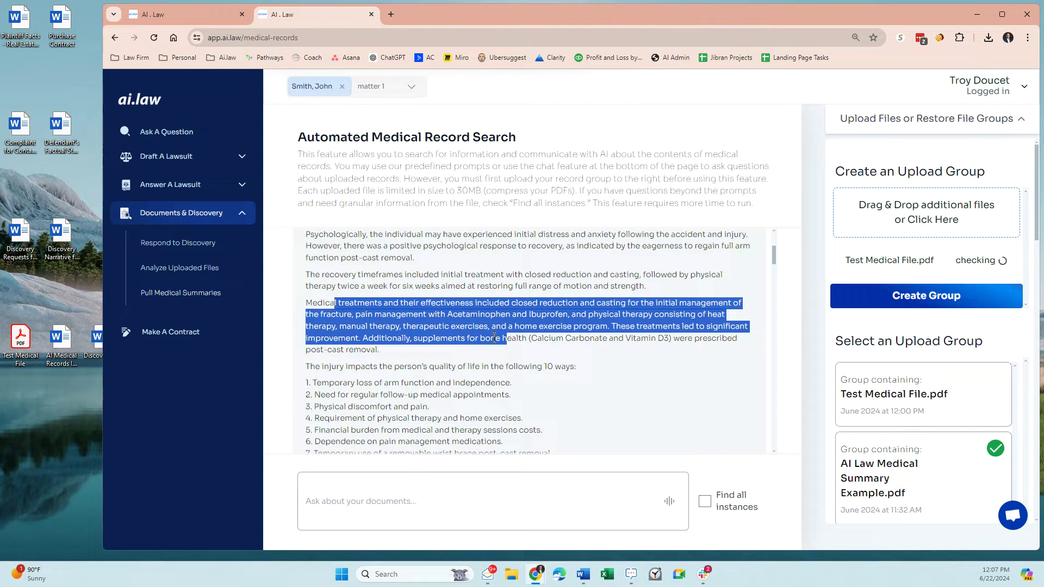
pyautogui.scroll(-1, 355, 327)
pyautogui.click(315, 311)
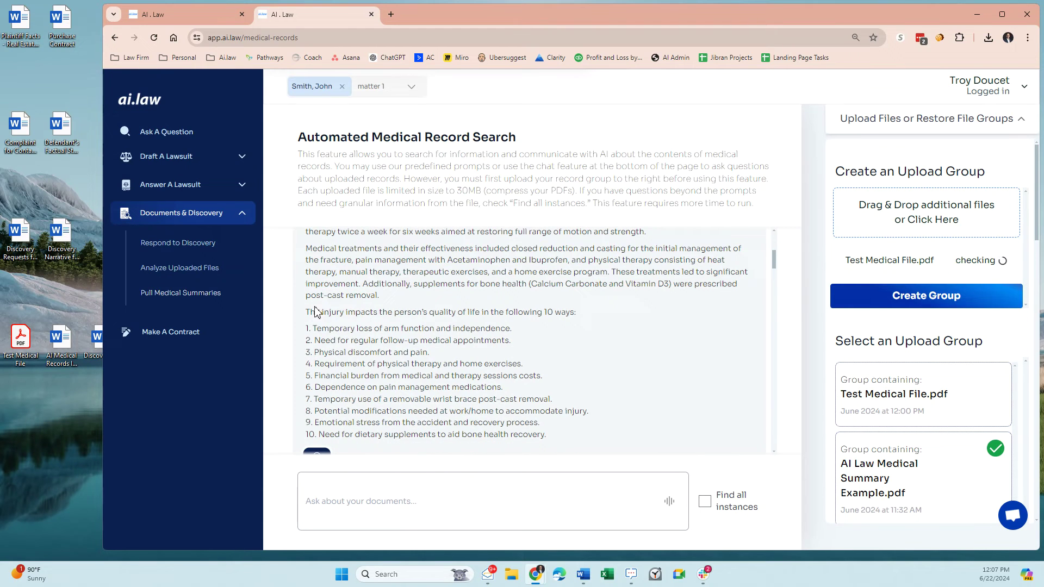
pyautogui.moveTo(315, 312); pyautogui.dragTo(463, 325)
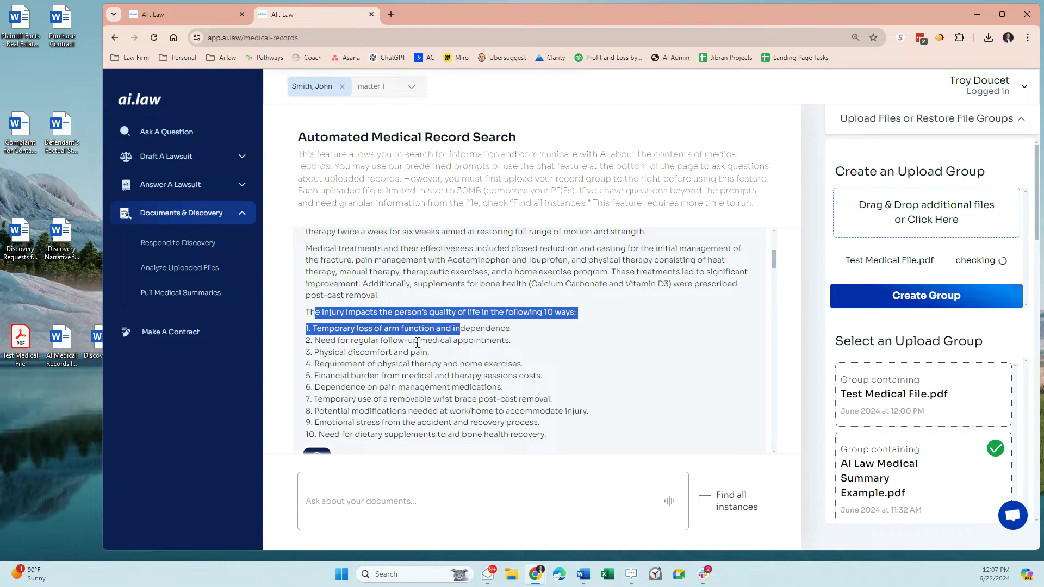
pyautogui.scroll(-2, 417, 342)
pyautogui.scroll(2, 399, 324)
pyautogui.click(422, 389)
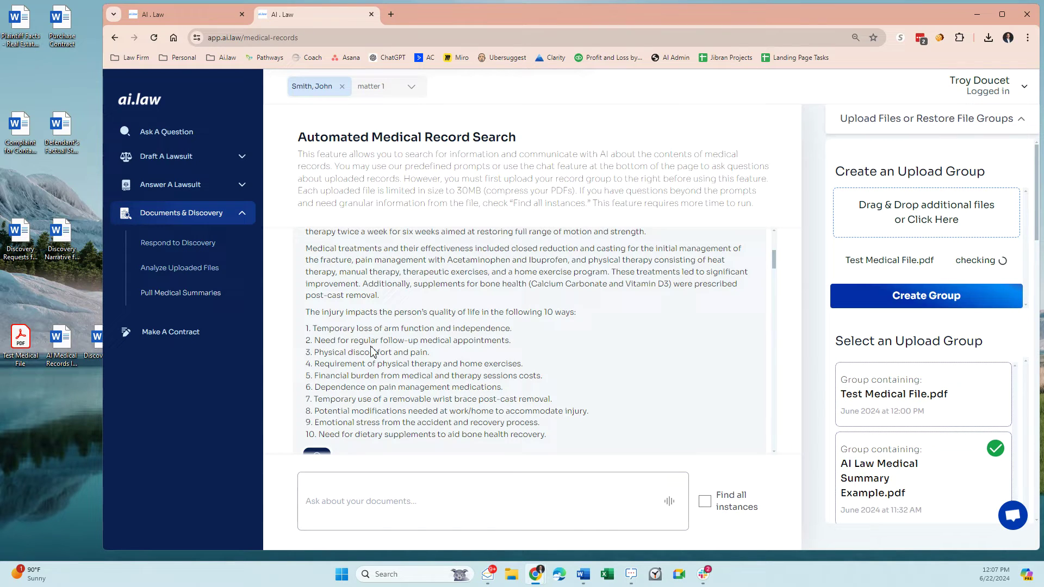
pyautogui.scroll(-1, 378, 350)
pyautogui.scroll(-1, 381, 349)
pyautogui.scroll(-2, 443, 315)
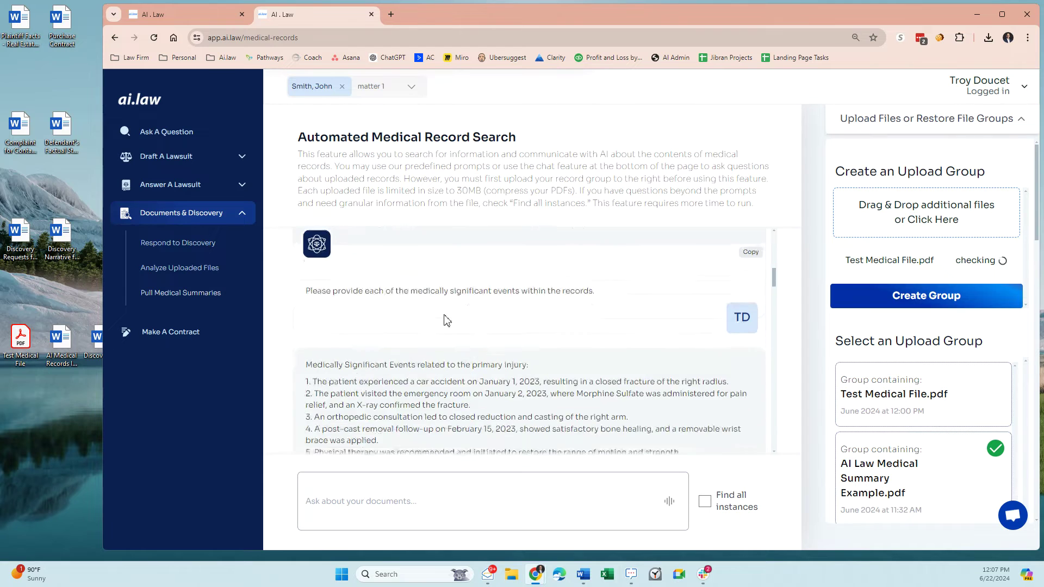
pyautogui.scroll(1, 445, 320)
pyautogui.scroll(3, 444, 320)
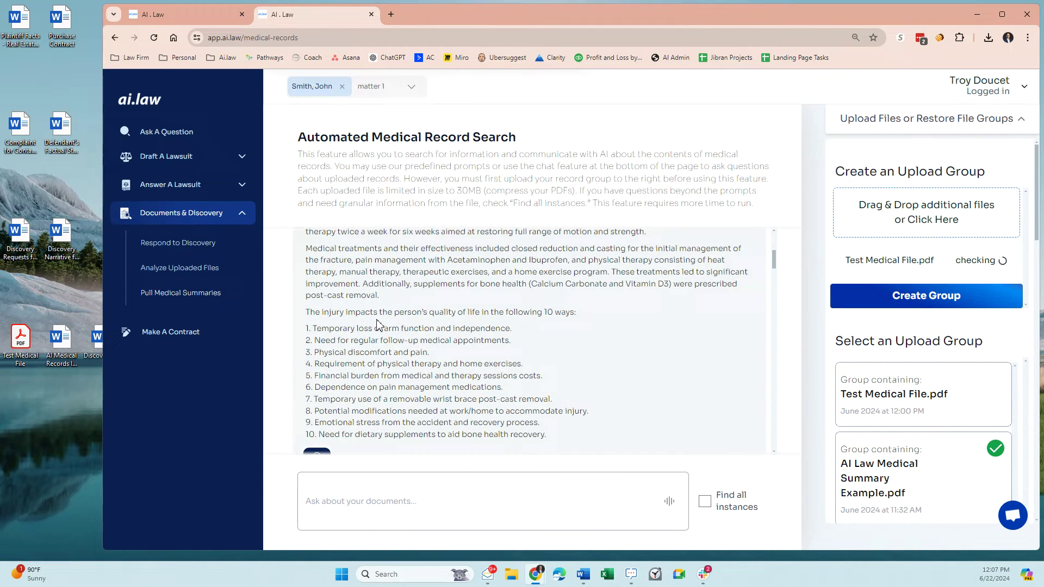
pyautogui.scroll(-4, 398, 366)
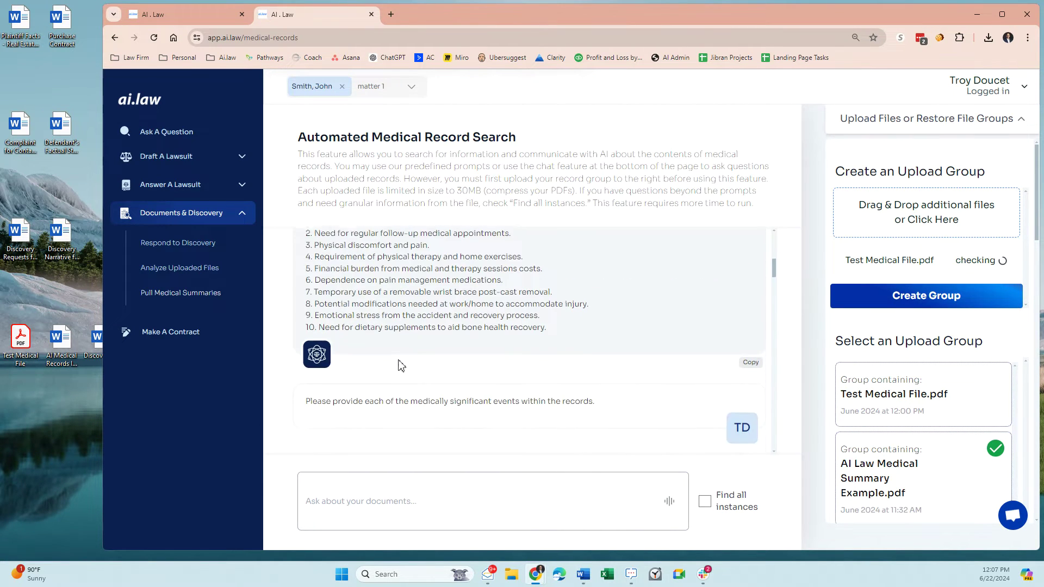
# Reload the medical record search and request the Medical Timeline of significant events
pyautogui.click(181, 278)
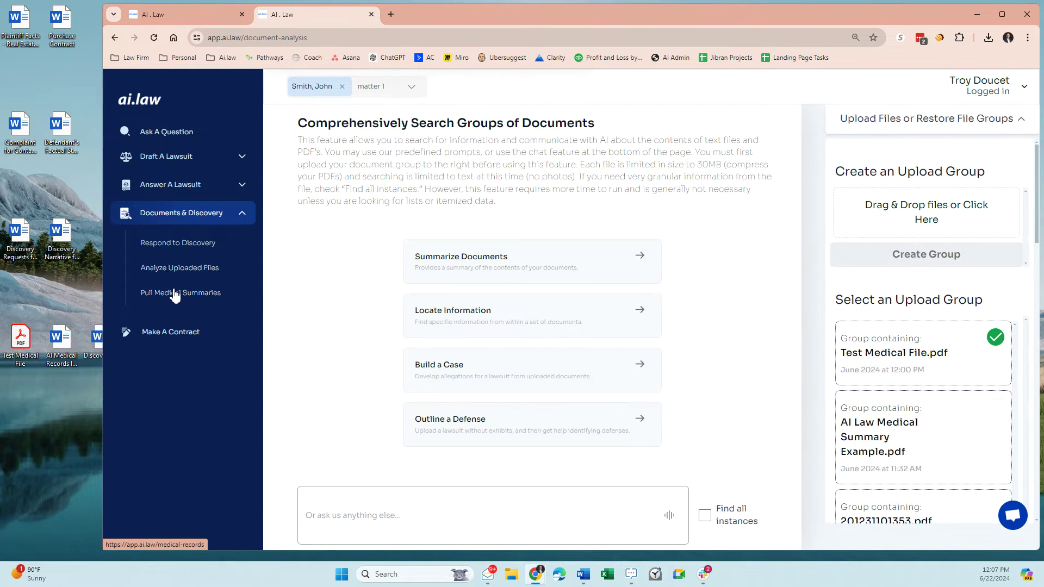
pyautogui.click(172, 292)
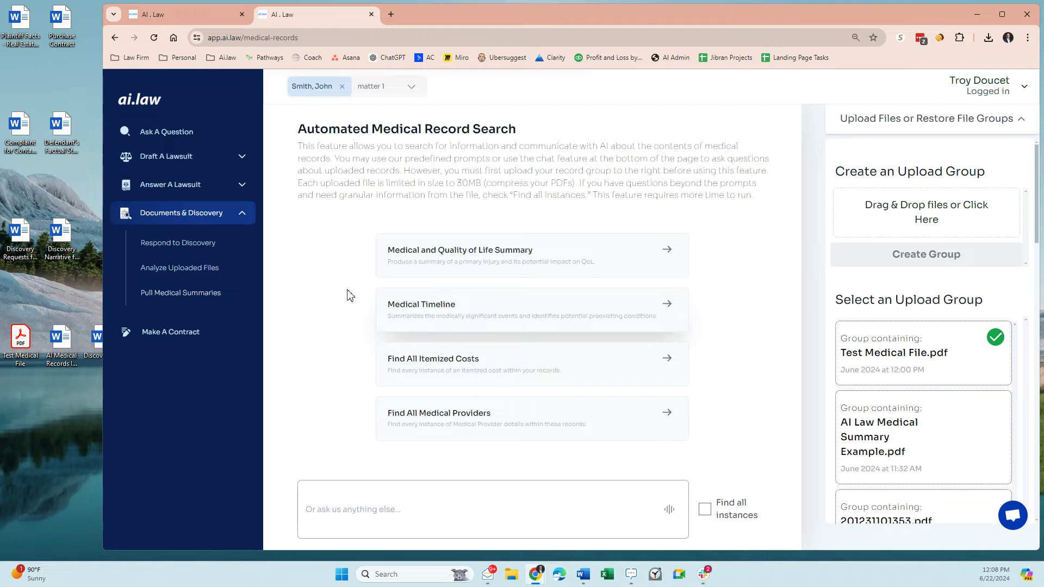
pyautogui.click(433, 300)
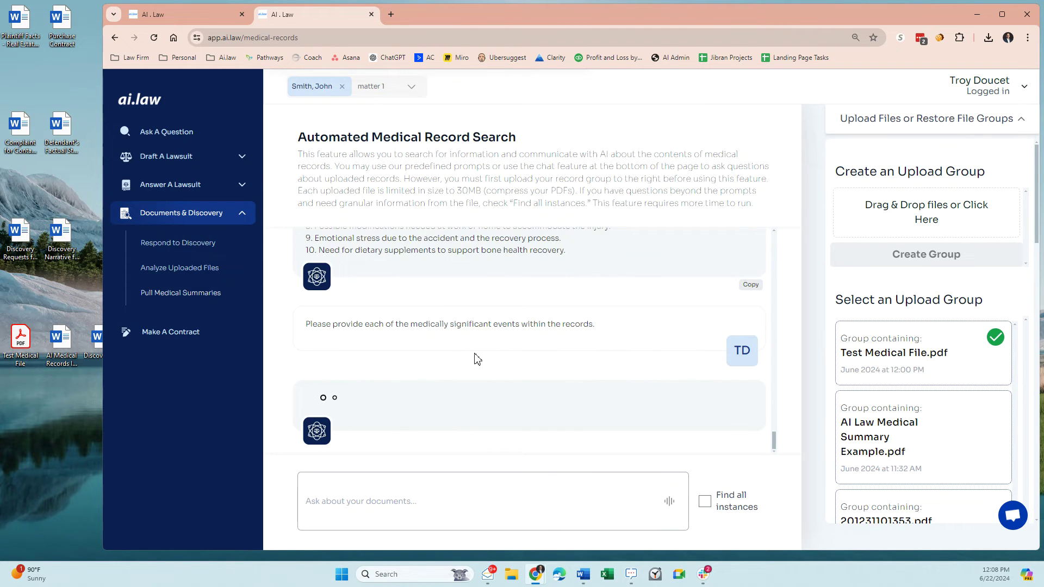
pyautogui.scroll(10, 476, 356)
pyautogui.scroll(10, 477, 356)
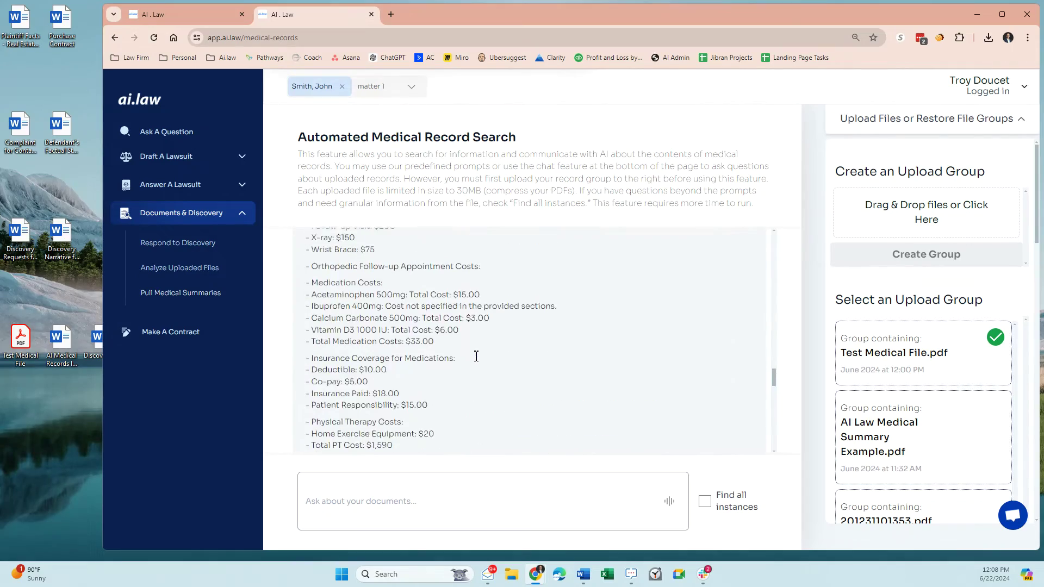
pyautogui.scroll(10, 476, 356)
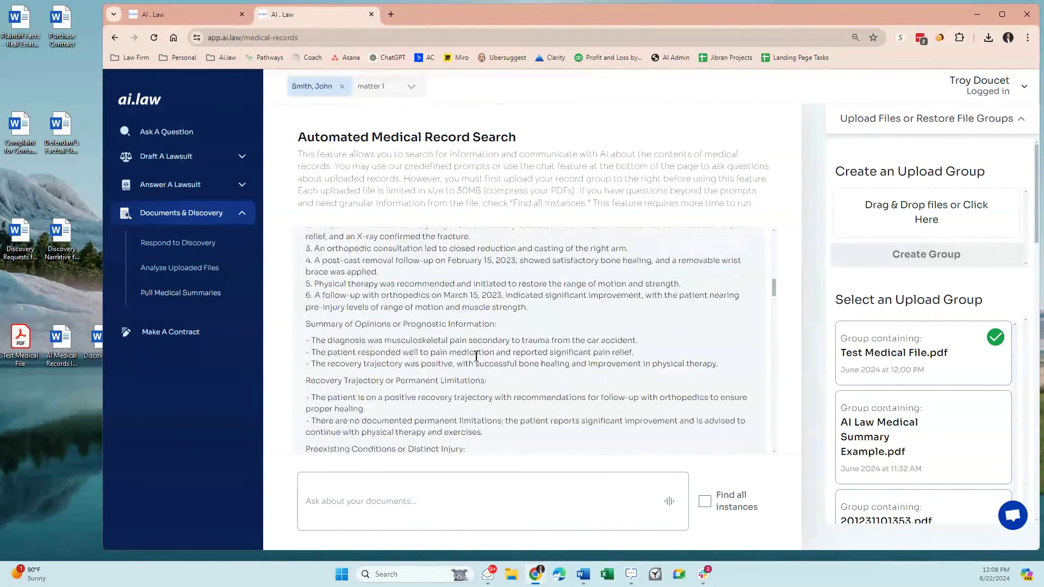
pyautogui.scroll(-5, 477, 356)
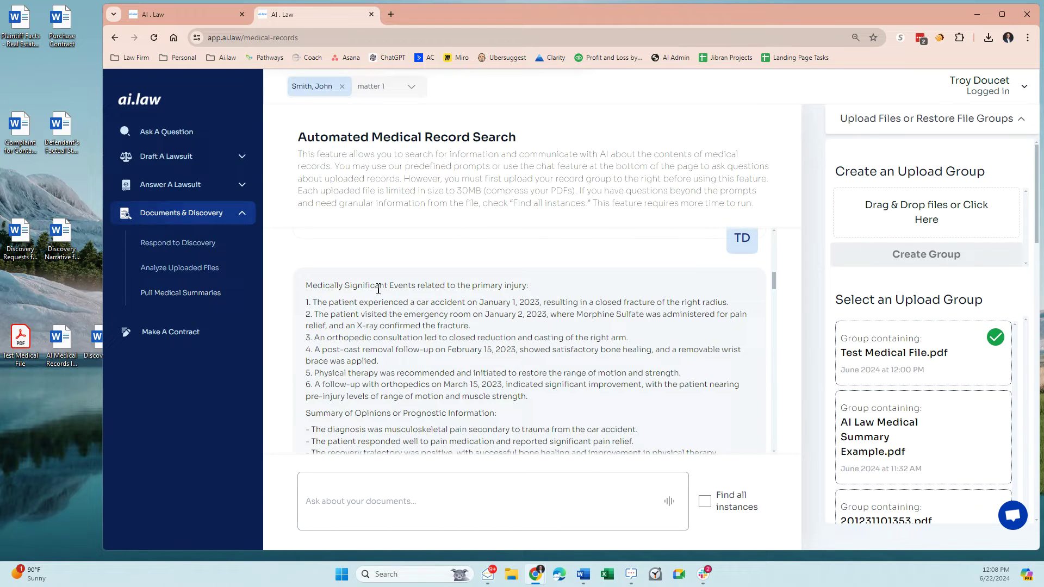
# Highlight the car accident date and the events up to physical therapy in the timeline
pyautogui.moveTo(349, 302); pyautogui.dragTo(560, 339)
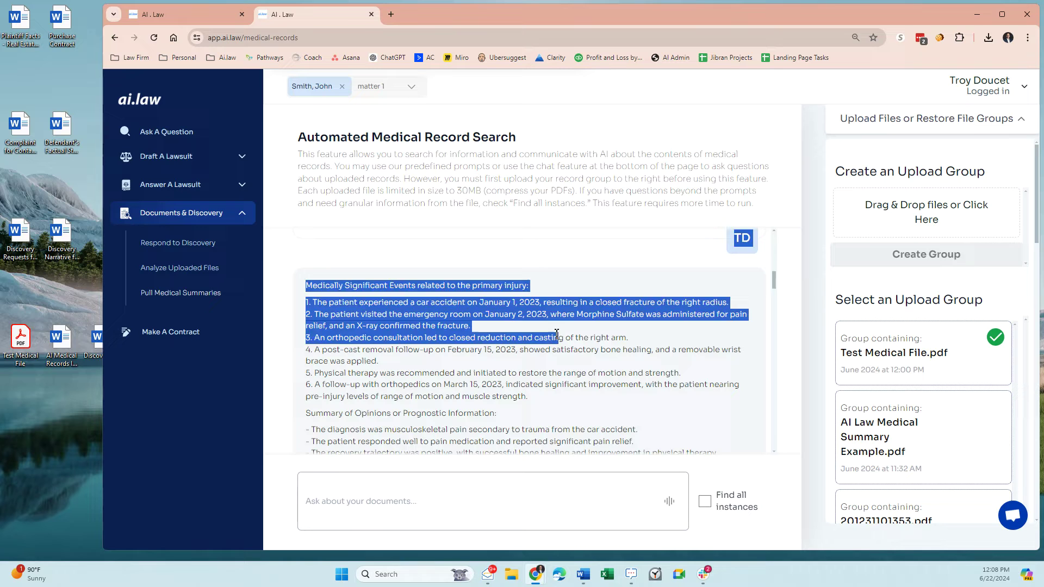
pyautogui.click(469, 289)
pyautogui.scroll(-1, 393, 330)
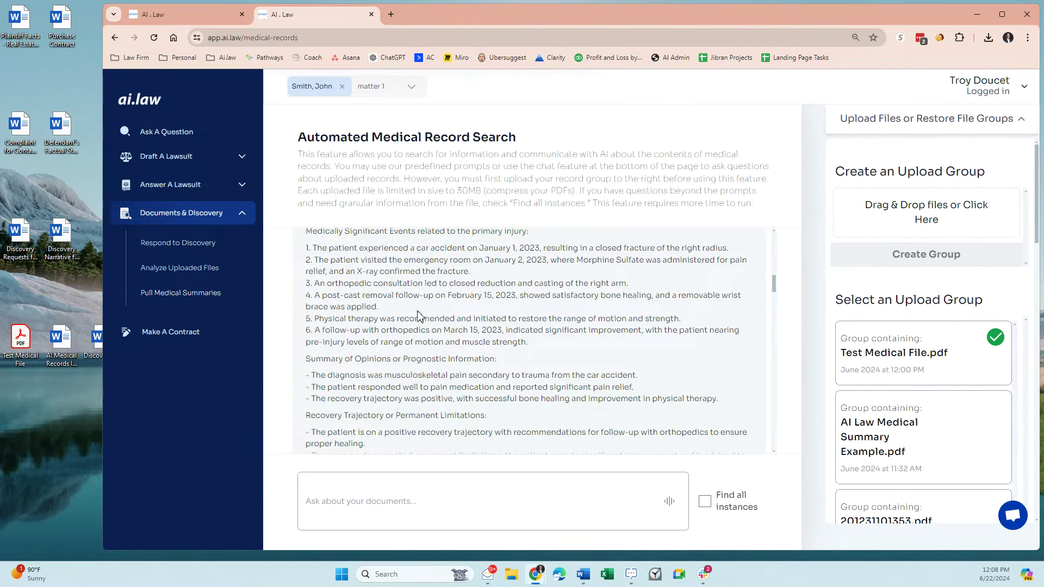
pyautogui.moveTo(330, 305); pyautogui.dragTo(406, 322)
pyautogui.click(406, 322)
# Highlight the Preexisting Conditions or Distinct Injury heading and scroll on to the itemized costs answer
pyautogui.scroll(-1, 494, 339)
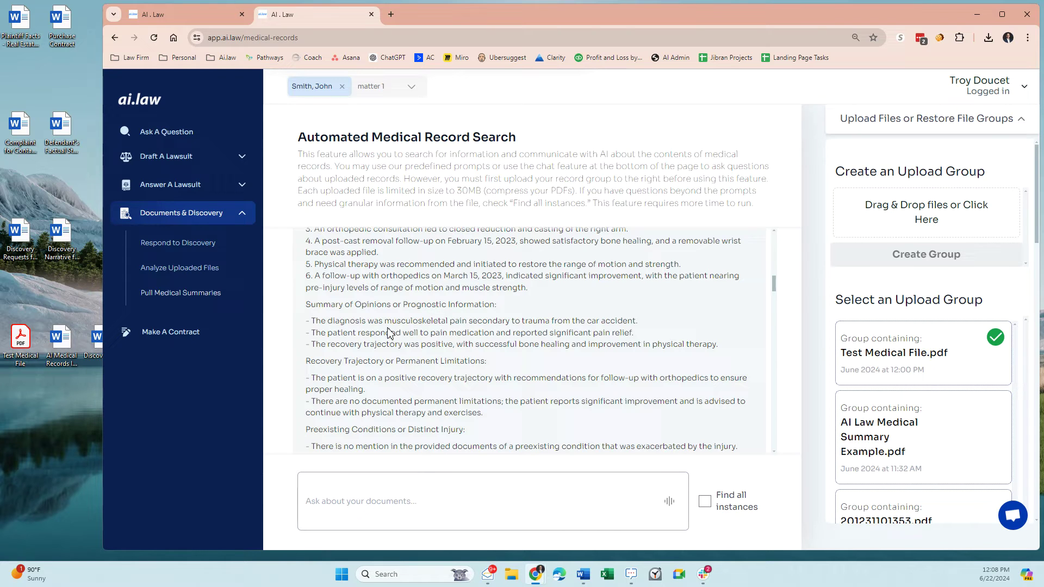
pyautogui.scroll(-1, 391, 332)
pyautogui.moveTo(329, 307); pyautogui.dragTo(435, 311)
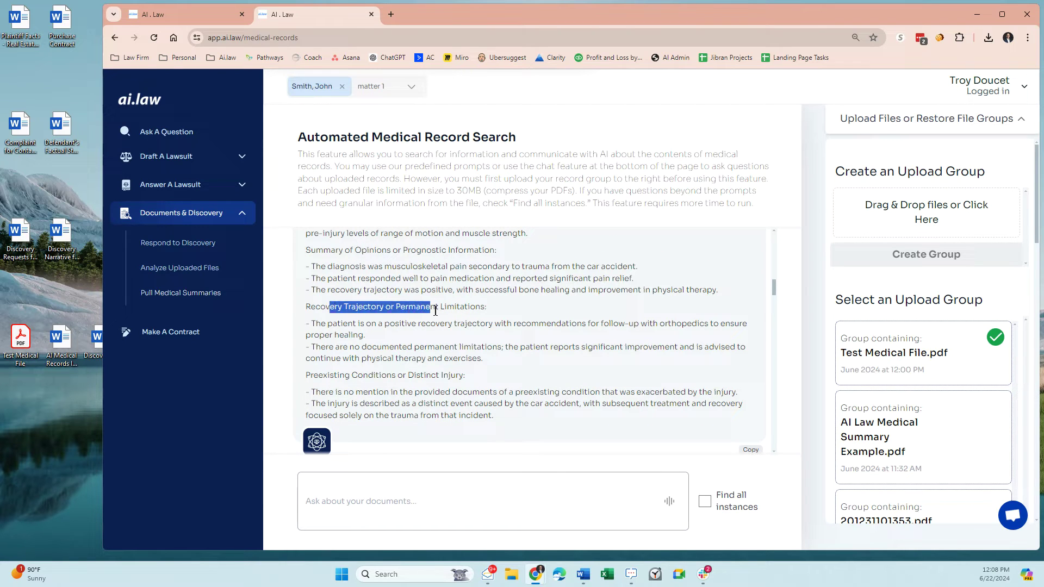
pyautogui.moveTo(334, 375); pyautogui.dragTo(458, 380)
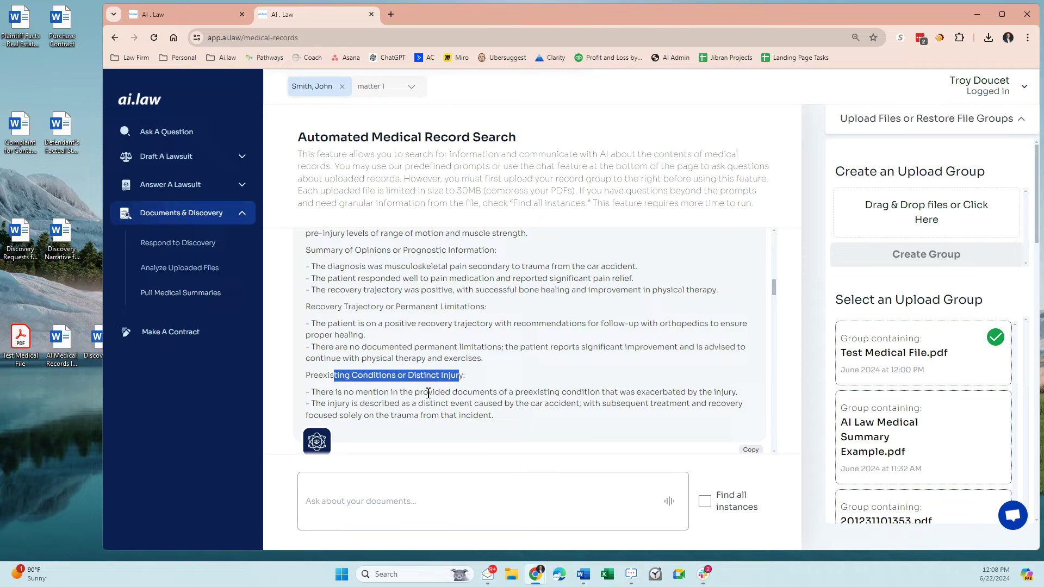
pyautogui.scroll(-1, 430, 325)
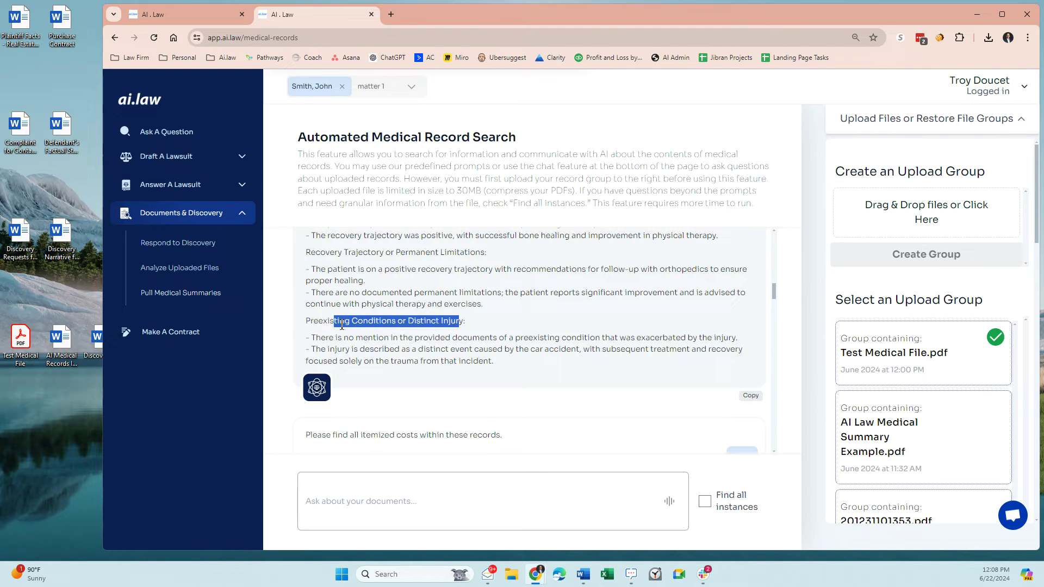
pyautogui.scroll(-2, 383, 323)
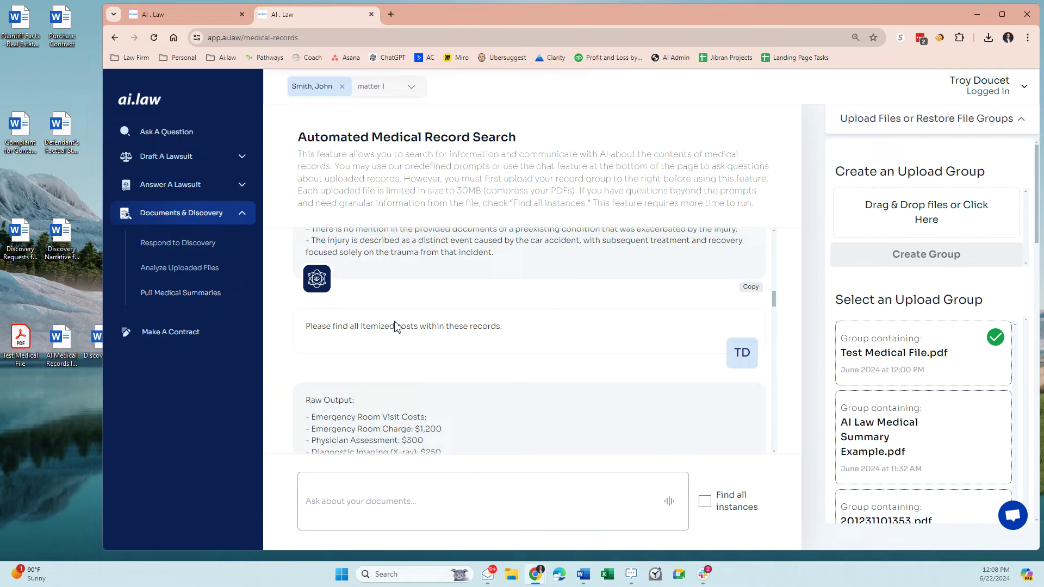
# Highlight the emergency room charges: $1,200 room charge, $300 physician assessment, $250 X-ray
pyautogui.scroll(-1, 395, 327)
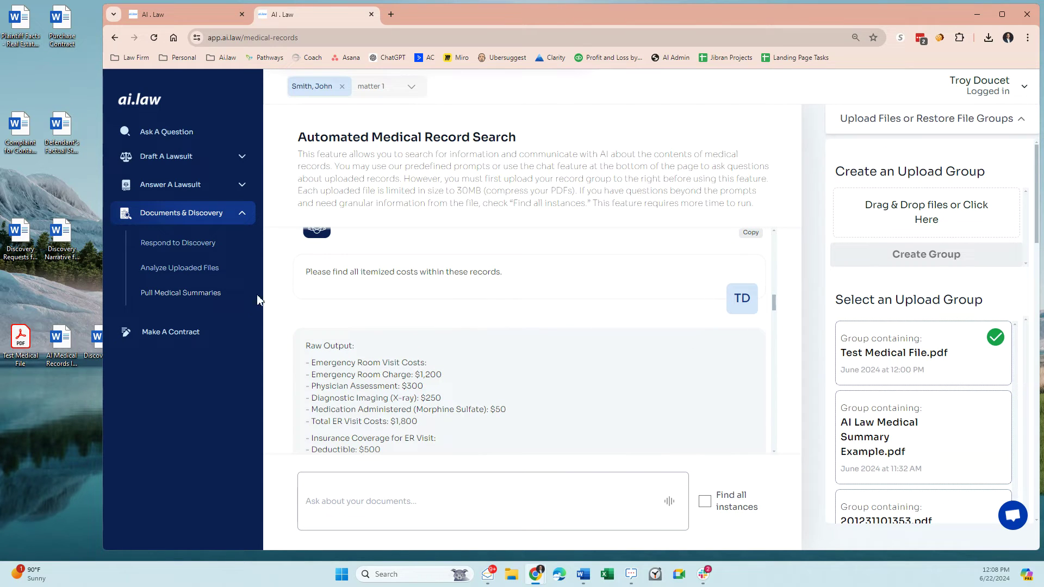
pyautogui.scroll(-1, 368, 369)
pyautogui.scroll(-3, 375, 367)
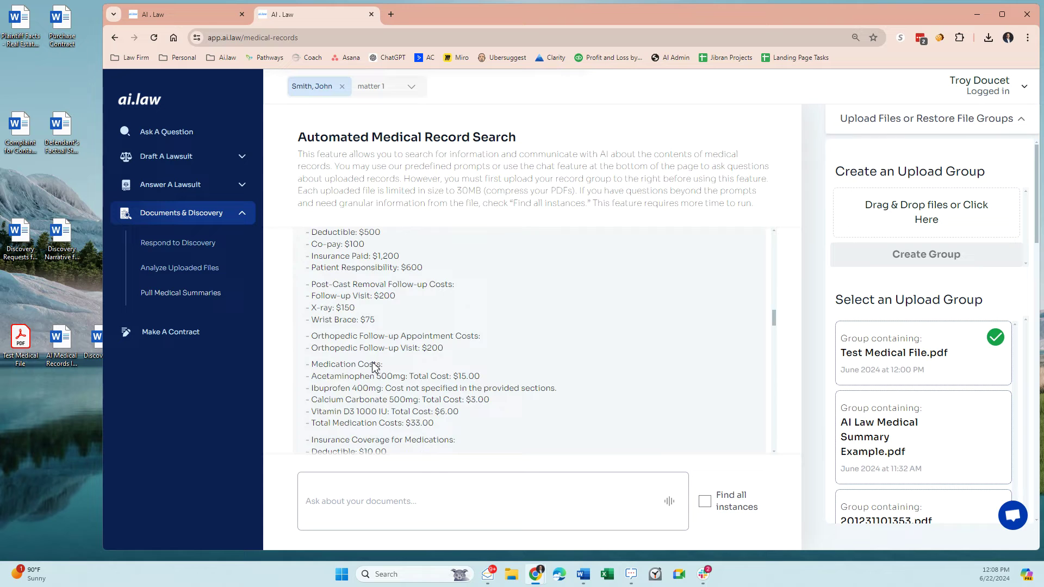
pyautogui.scroll(1, 373, 326)
pyautogui.scroll(2, 348, 329)
pyautogui.scroll(-4, 345, 315)
pyautogui.scroll(-3, 341, 307)
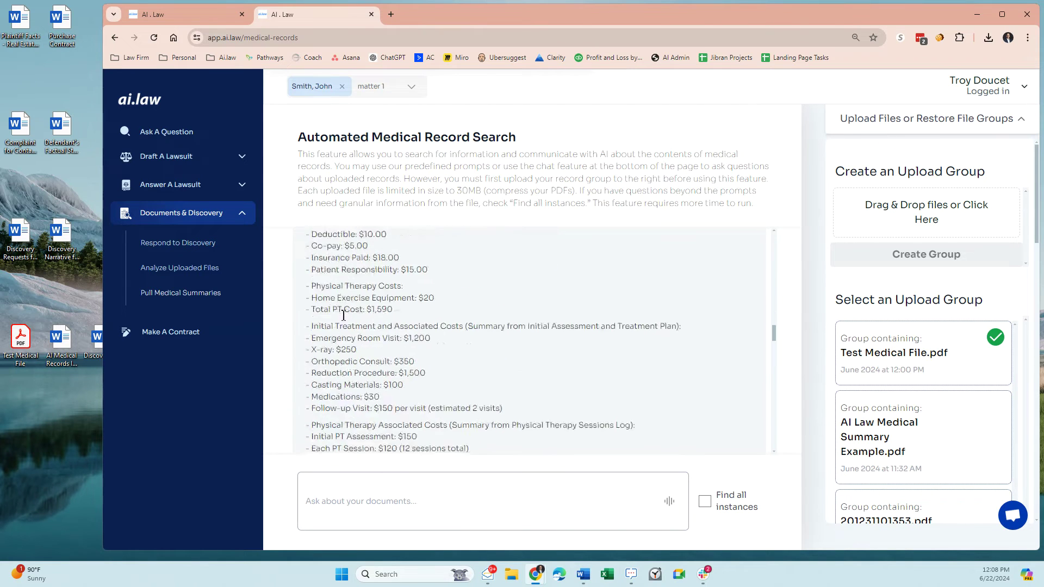
pyautogui.scroll(8, 342, 314)
pyautogui.scroll(-2, 343, 318)
pyautogui.scroll(1, 346, 314)
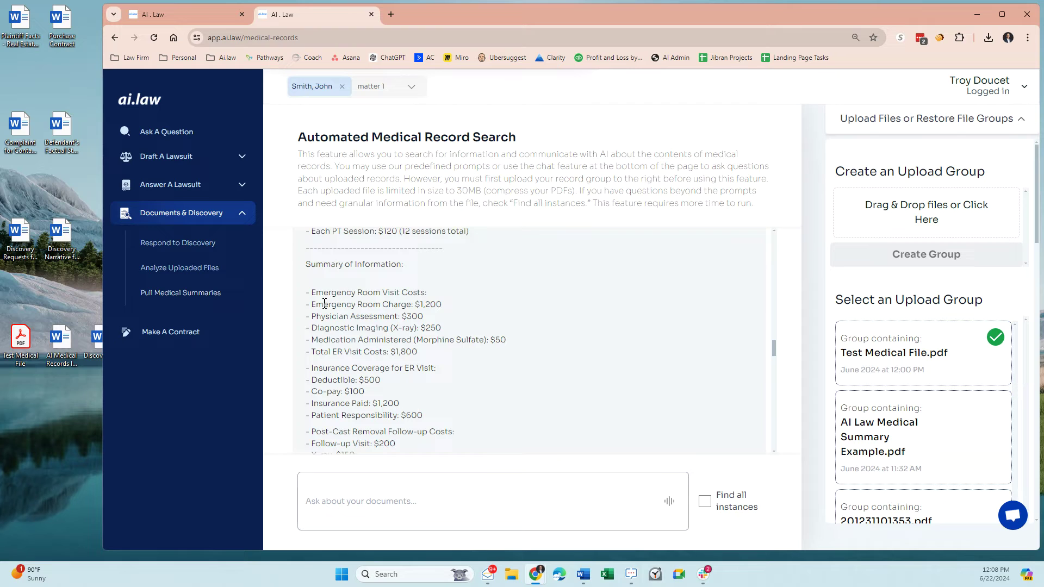
pyautogui.moveTo(324, 303); pyautogui.dragTo(473, 400)
# Highlight the medication and therapy cost lines and the Initial Treatment and Associated Costs heading
pyautogui.scroll(-3, 467, 392)
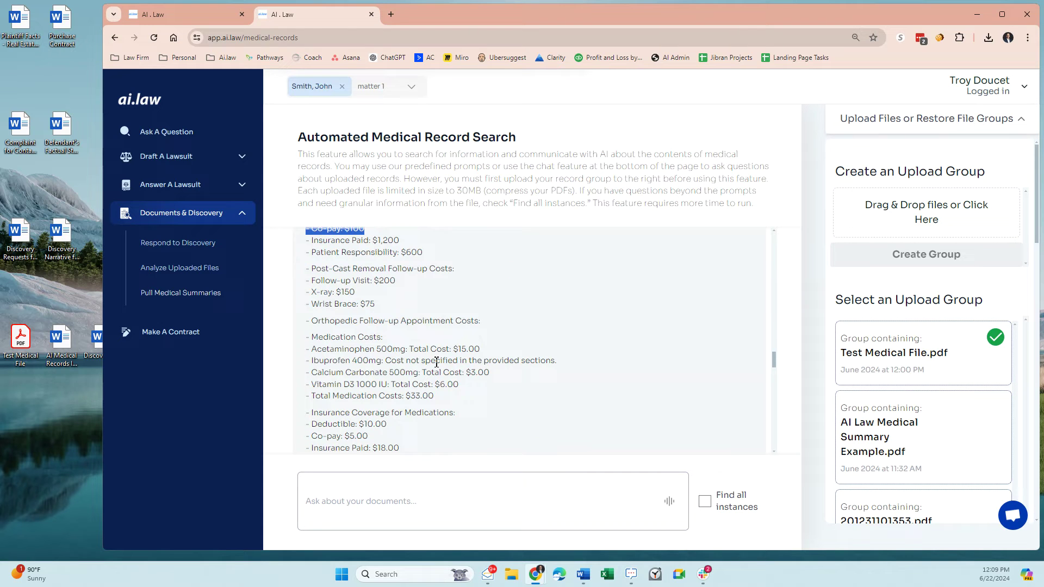
pyautogui.scroll(-1, 435, 362)
pyautogui.moveTo(318, 267); pyautogui.dragTo(419, 381)
pyautogui.scroll(-1, 326, 319)
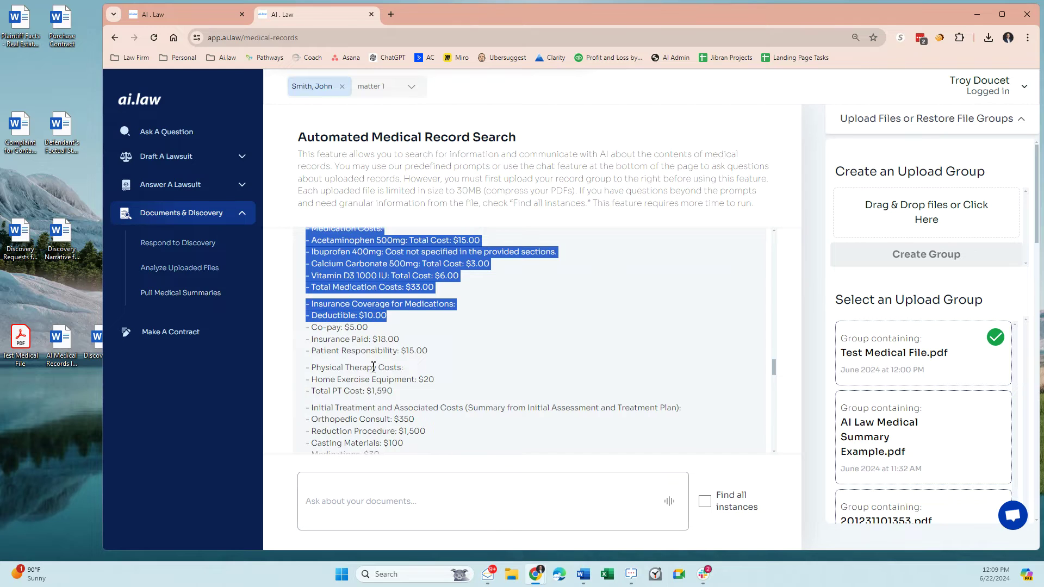
pyautogui.scroll(-2, 367, 365)
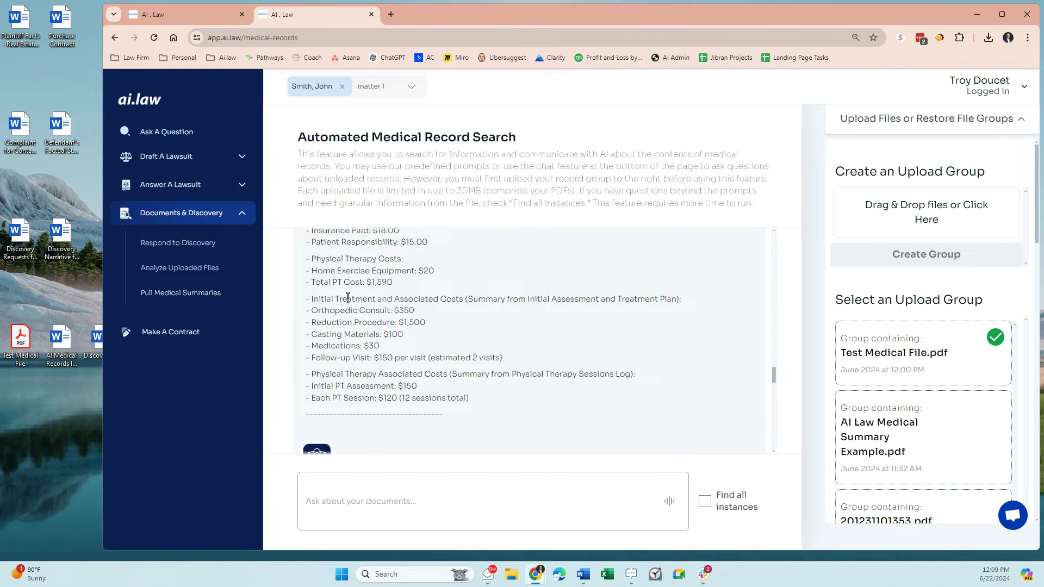
pyautogui.moveTo(331, 298); pyautogui.dragTo(464, 304)
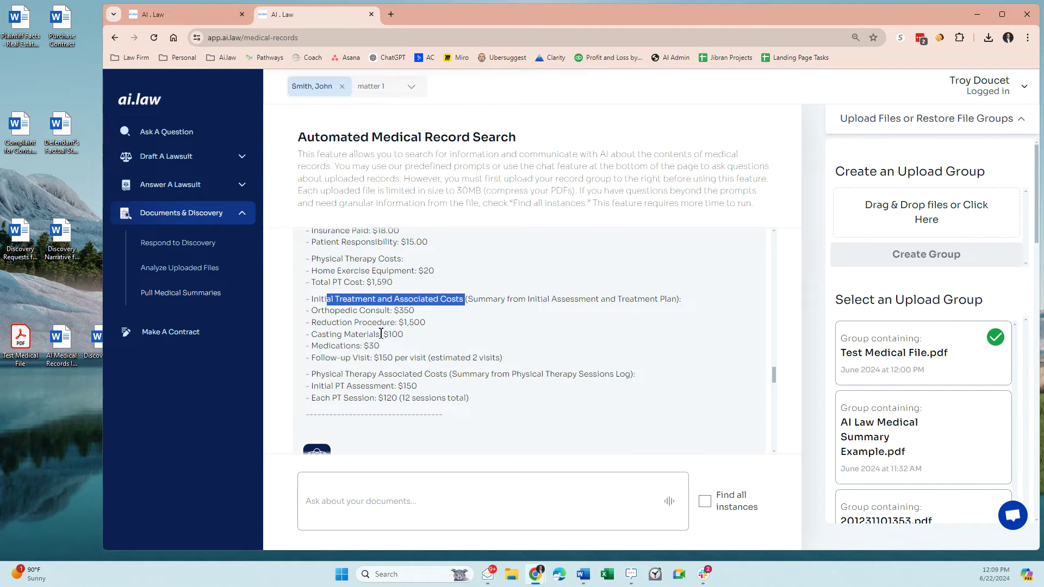
pyautogui.scroll(-3, 385, 377)
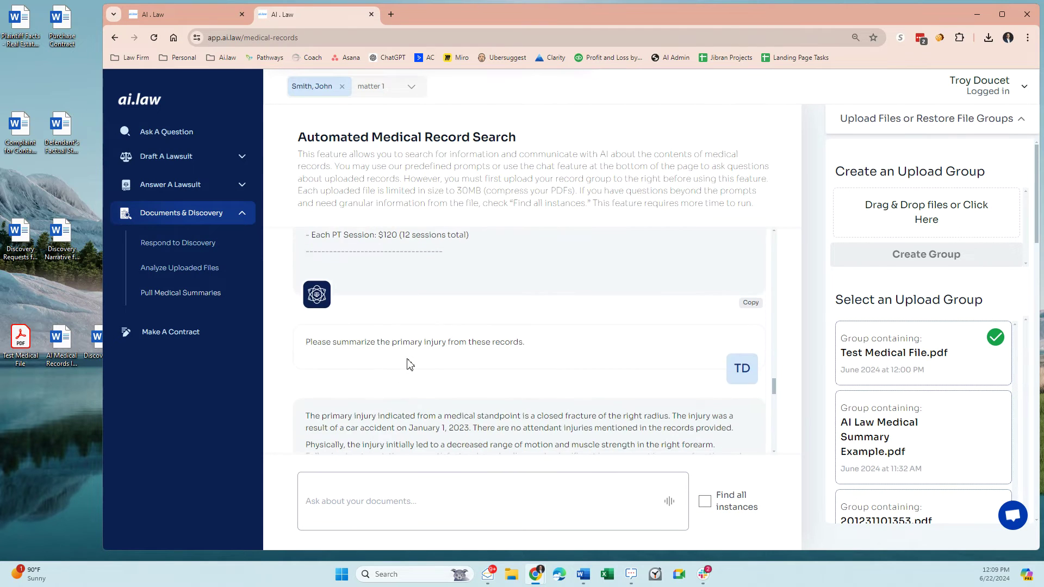
pyautogui.scroll(2, 410, 364)
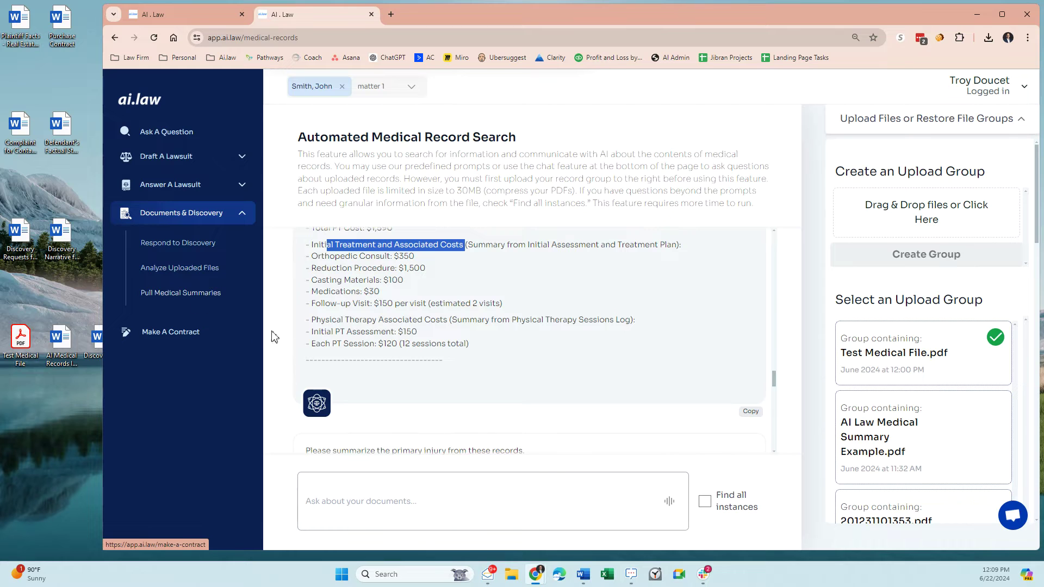
# Reload the search page and highlight the four summarized lines of the Find All Medical Providers answer
pyautogui.click(180, 275)
pyautogui.click(171, 293)
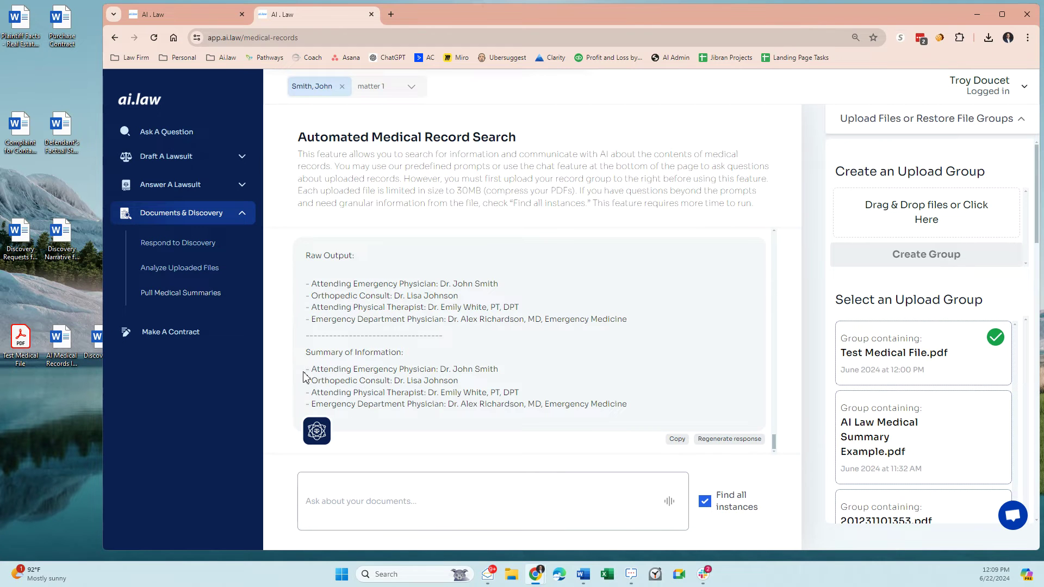
pyautogui.moveTo(317, 367); pyautogui.dragTo(629, 401)
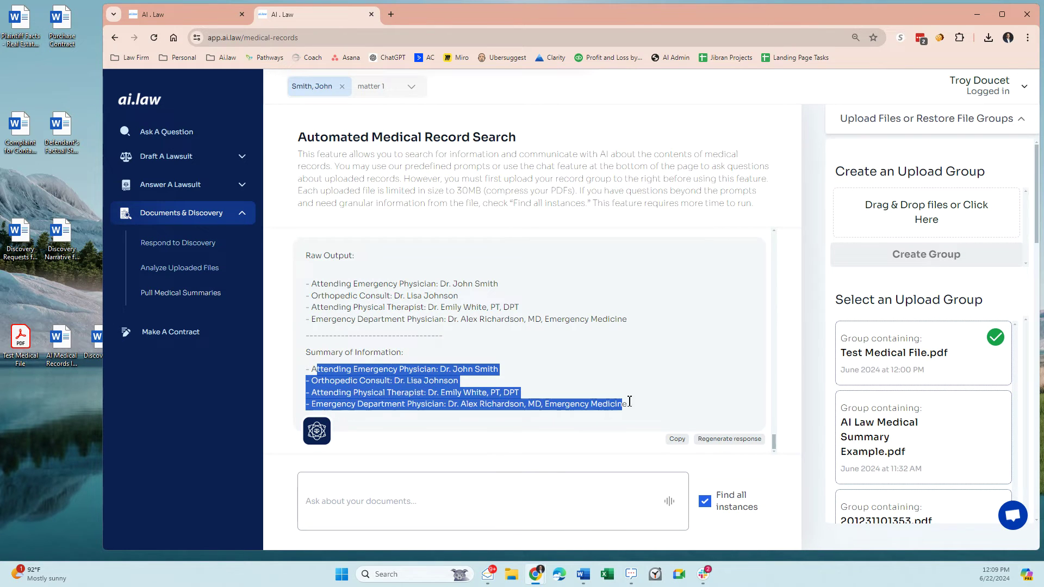
pyautogui.click(383, 373)
pyautogui.moveTo(315, 370); pyautogui.dragTo(643, 405)
# Highlight all four summarized provider lines once more, then clear the selection
pyautogui.click(310, 371)
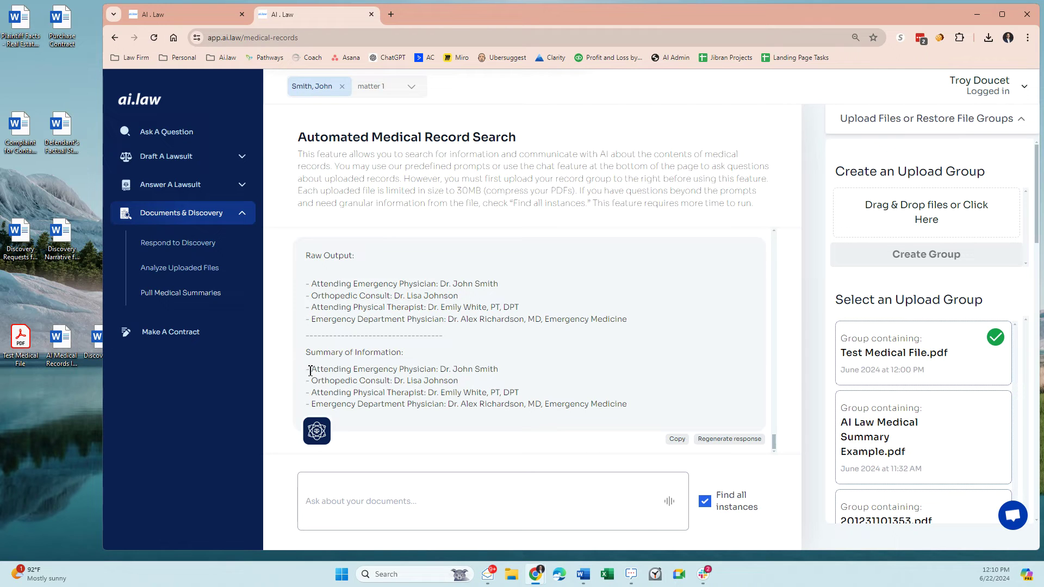
pyautogui.moveTo(308, 371); pyautogui.dragTo(637, 414)
pyautogui.click(519, 398)
# Turn off Find all instances and reload the medical record search with the chat box ready
pyautogui.click(704, 501)
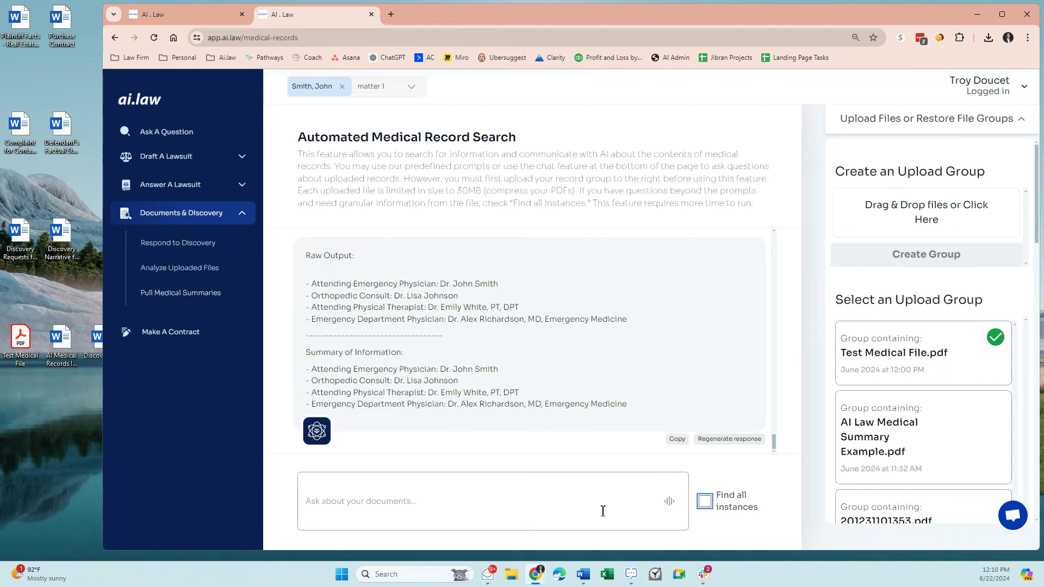
pyautogui.click(527, 514)
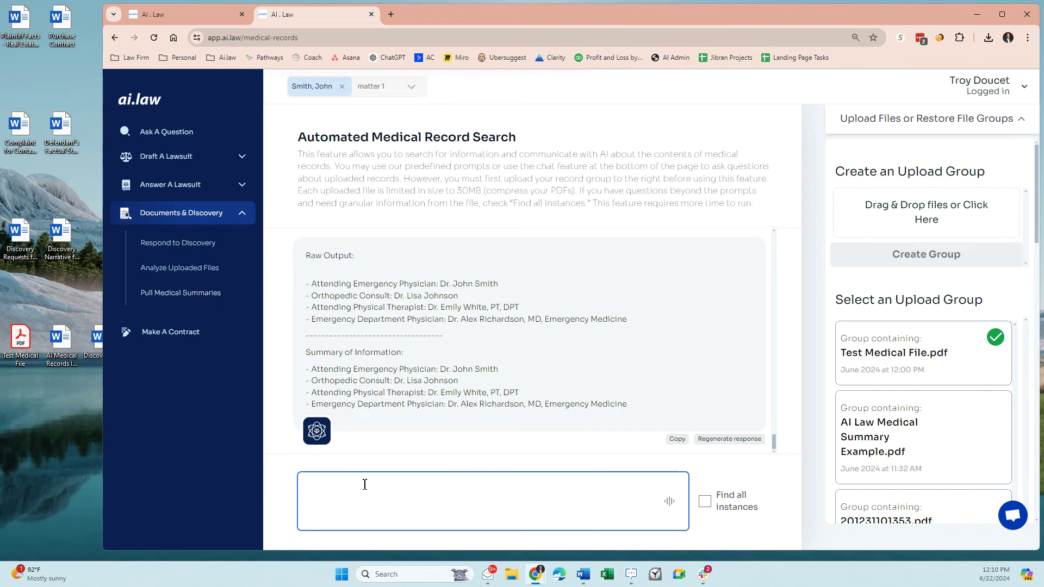
pyautogui.click(185, 274)
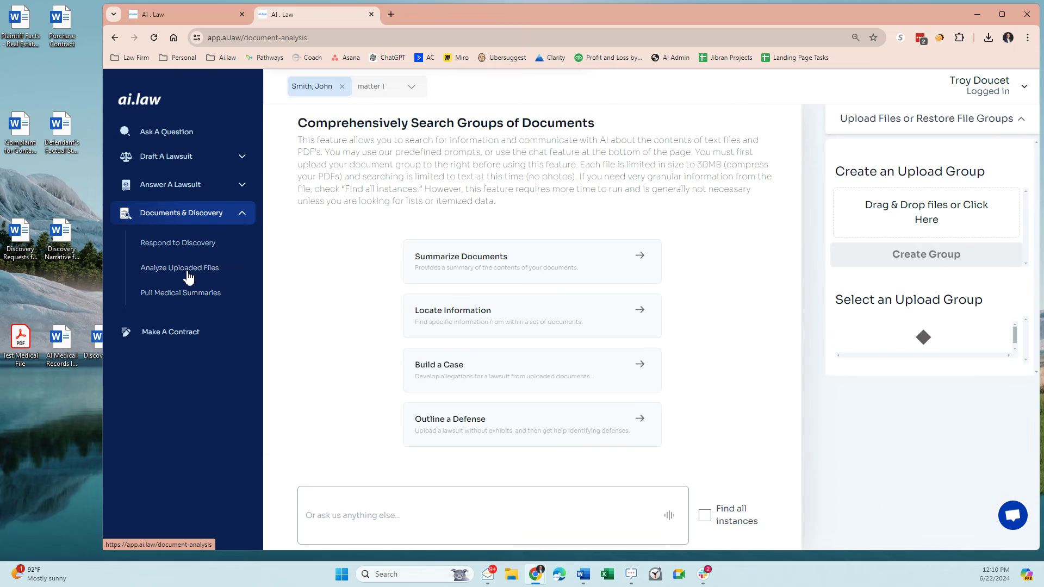
pyautogui.click(159, 294)
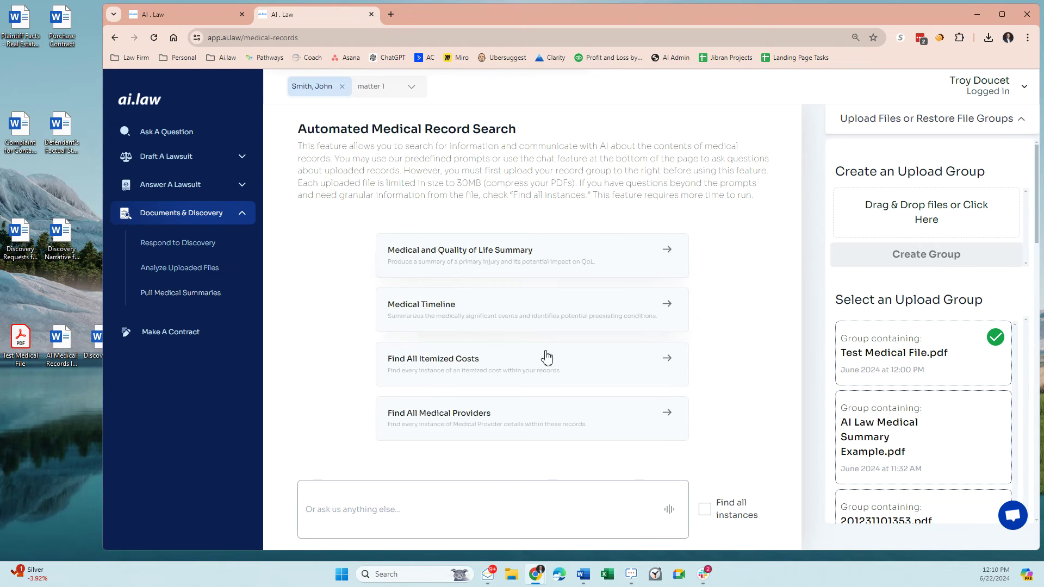
pyautogui.click(374, 509)
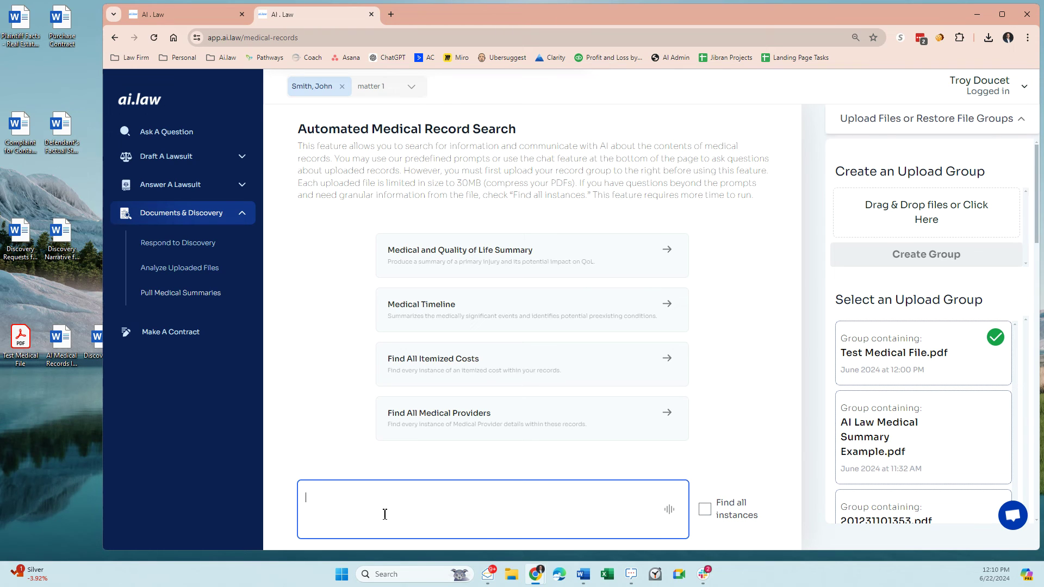
# Ask 'Is there an indication as to the time of day of the accident?' and highlight the answer's dates
pyautogui.write('Is')
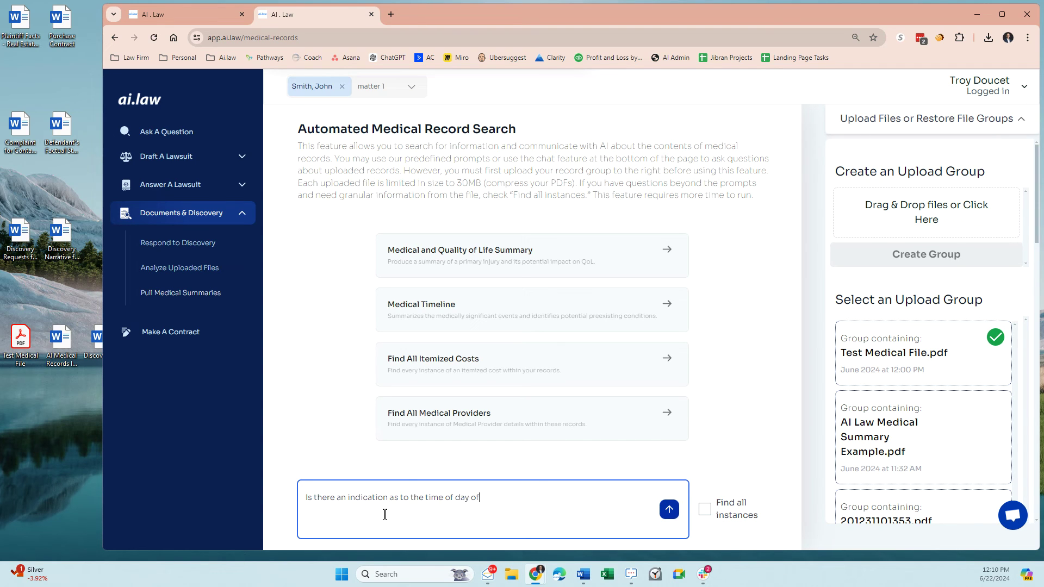
pyautogui.write('?')
pyautogui.press('Return')
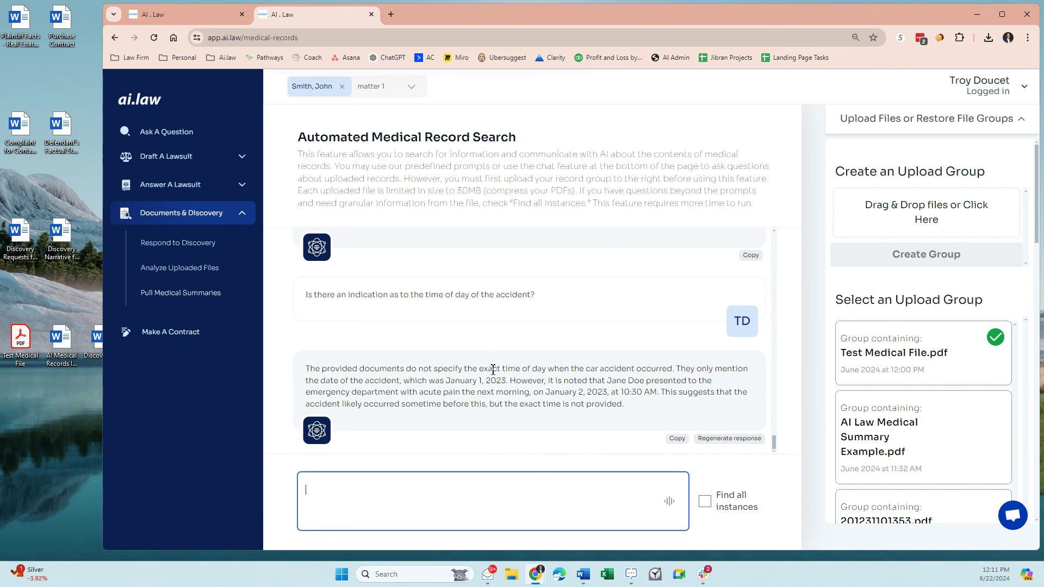
pyautogui.moveTo(493, 370); pyautogui.dragTo(645, 394)
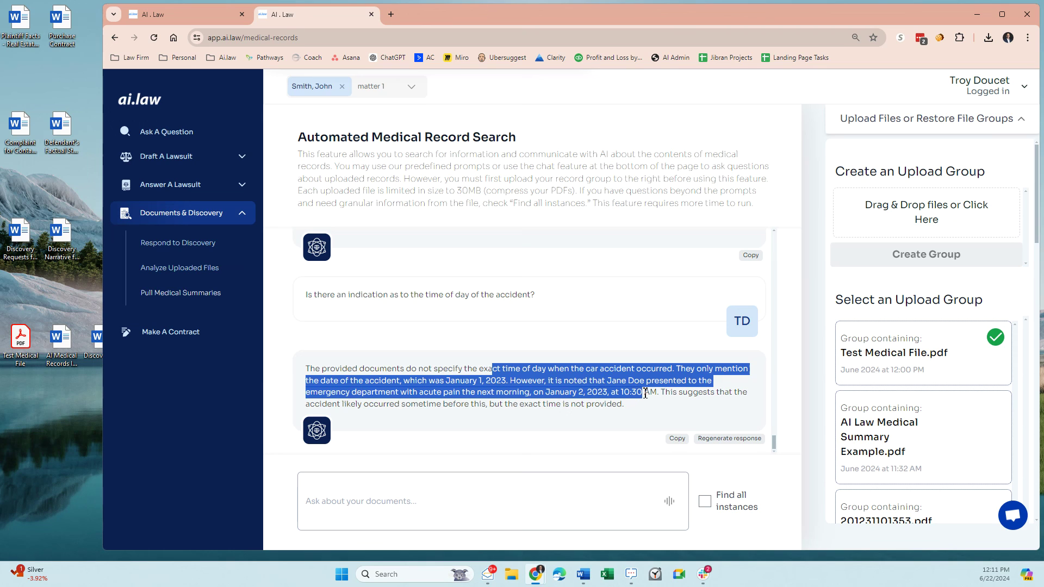